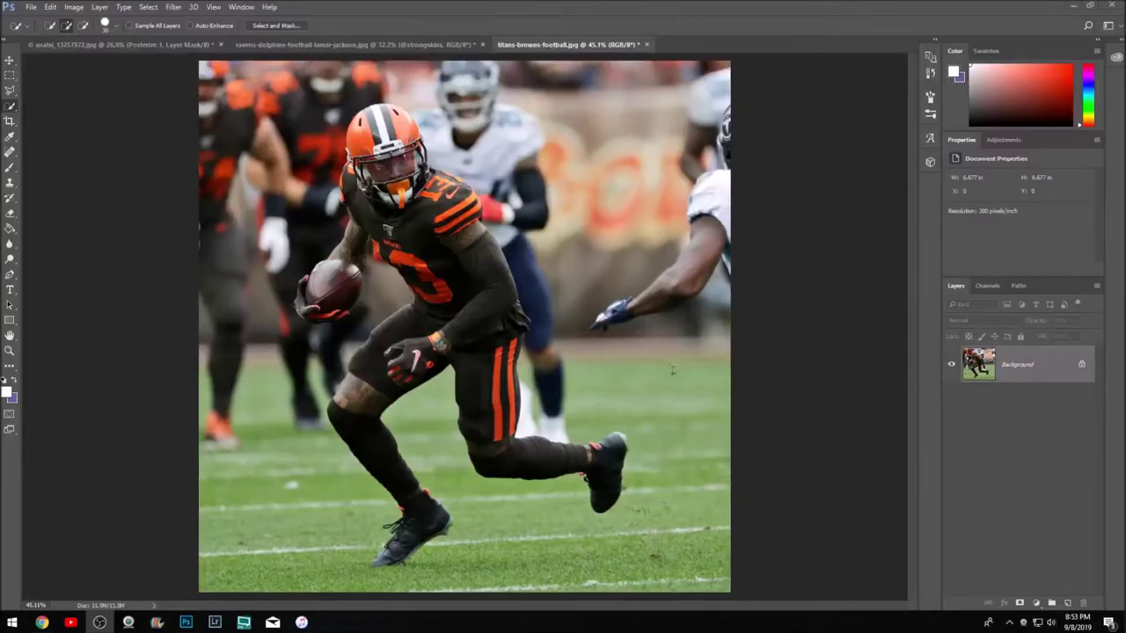
Quick-select the Browns player from helmet and shoulders down to both cleats
scroll(371, 138, "up", 3)
left_click_drag(283, 220, 556, 323)
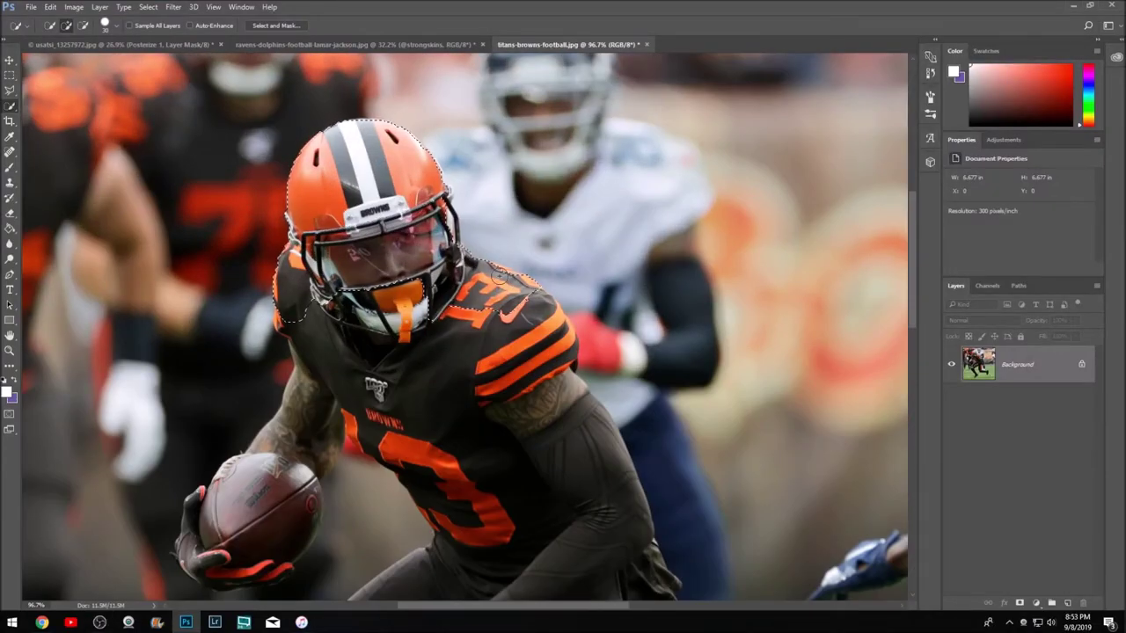
scroll(556, 324, "down", 3)
left_click_drag(557, 323, 240, 458)
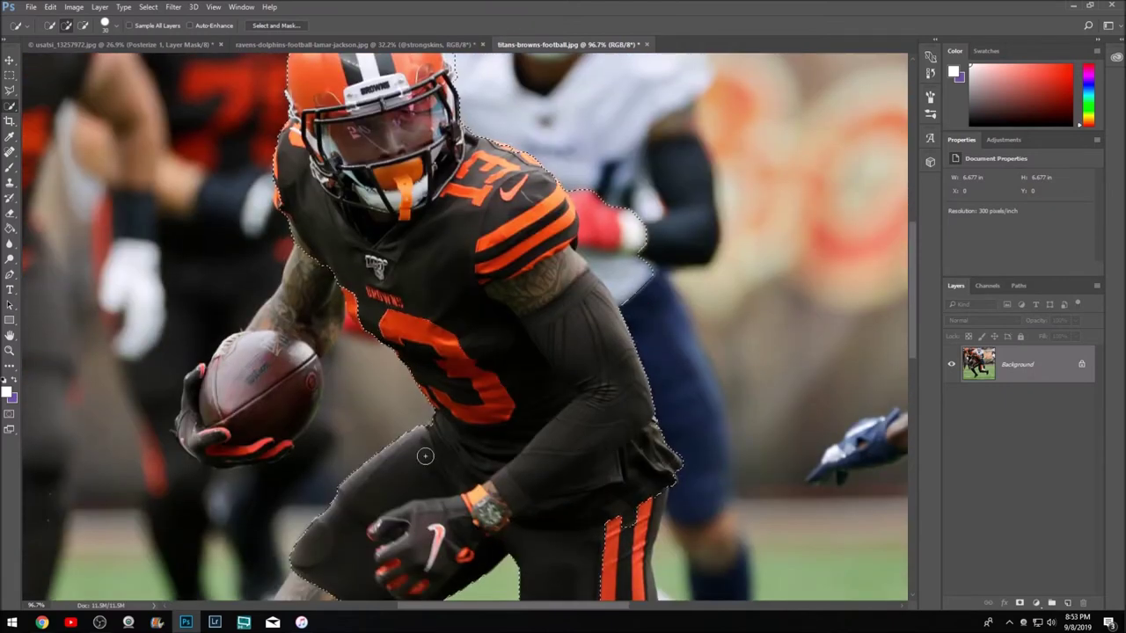
scroll(359, 477, "down", 5)
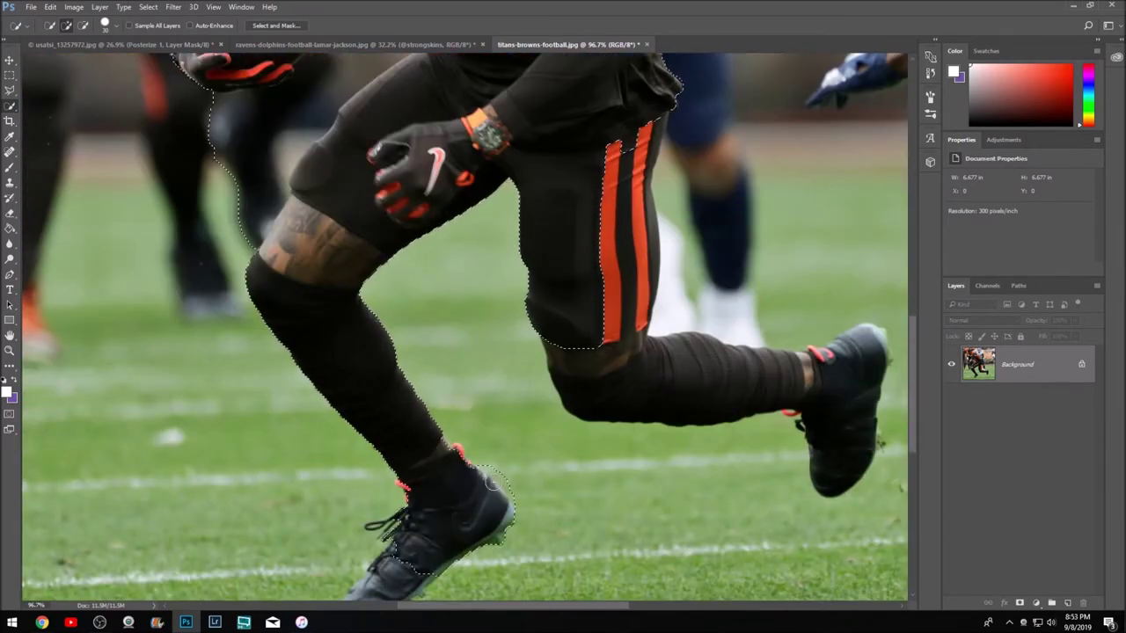
scroll(360, 477, "down", 3)
mouse_move(422, 404)
left_mouse_down()
mouse_move(556, 211)
mouse_move(871, 291)
left_mouse_up()
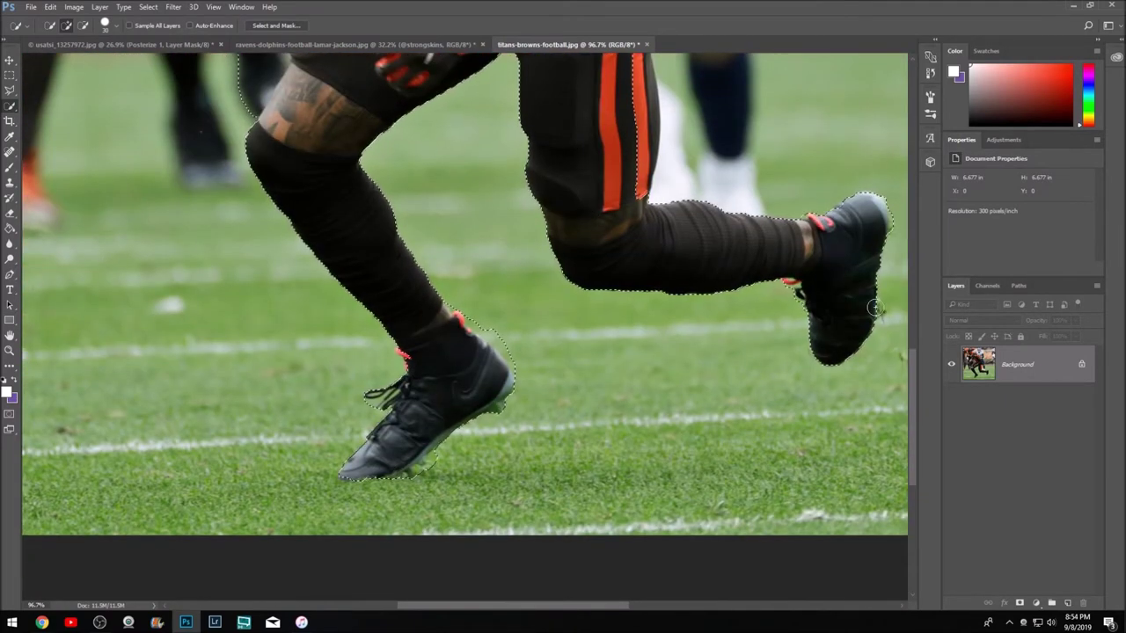
scroll(641, 360, "up", 5)
scroll(360, 249, "up", 4)
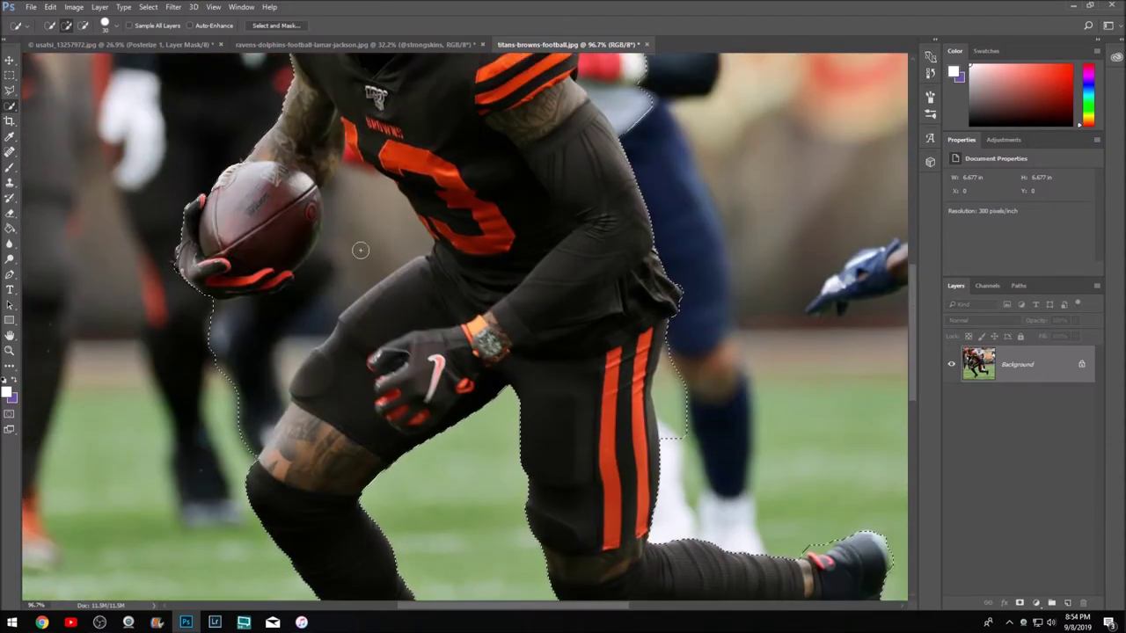
scroll(426, 307, "up", 2)
scroll(425, 306, "up", 3)
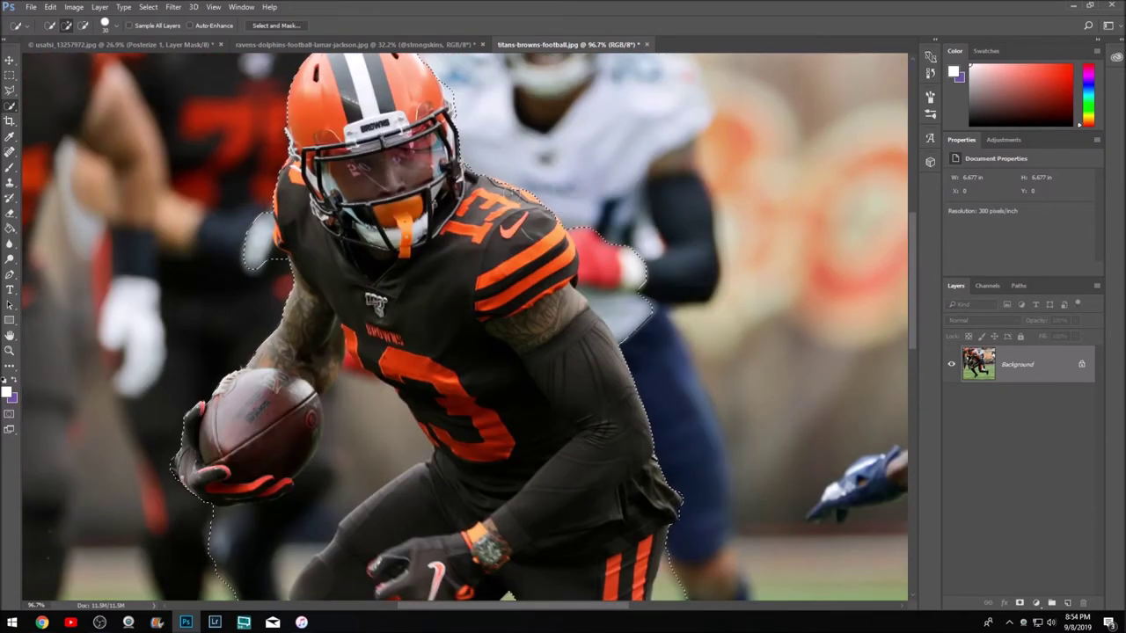
scroll(425, 306, "up", 1)
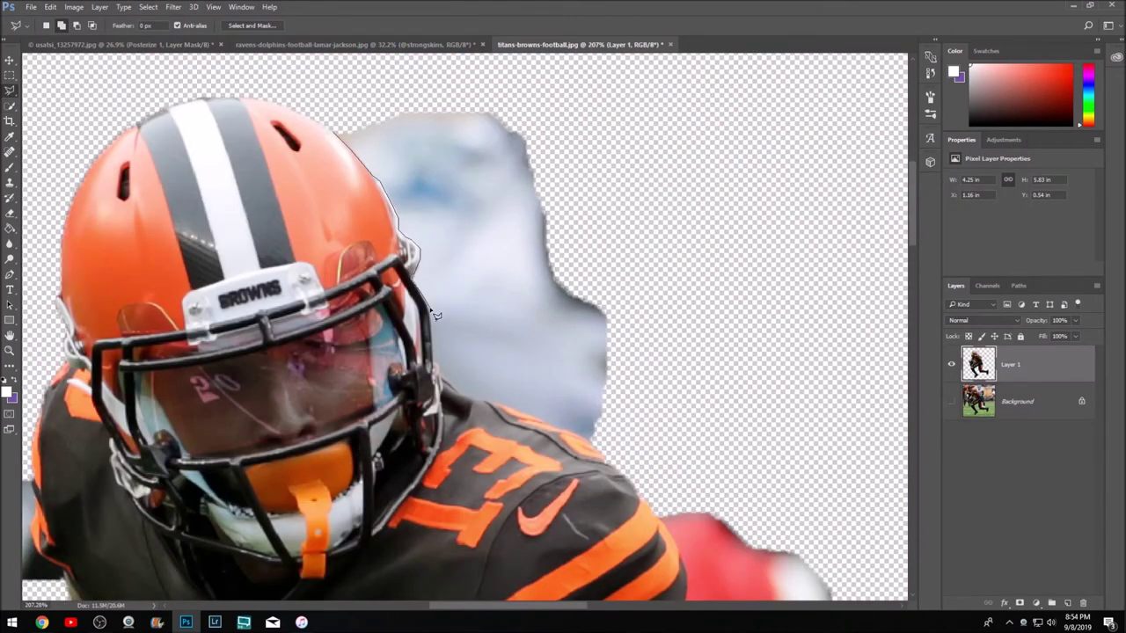
Delete the blue scrap beside the helmet and the blurred red-and-blue area
left_click_drag(505, 414, 327, 125)
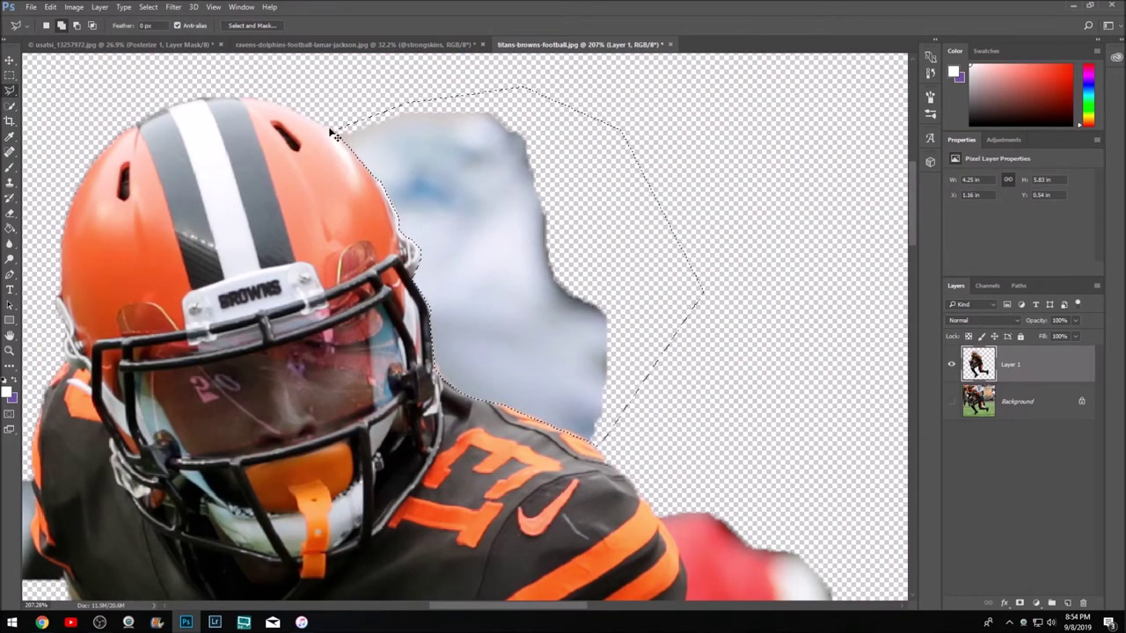
key("Delete")
scroll(663, 222, "down", 5)
left_click(784, 484)
left_click(899, 361)
left_click(849, 201)
left_click(758, 179)
left_click(662, 213)
key("Delete")
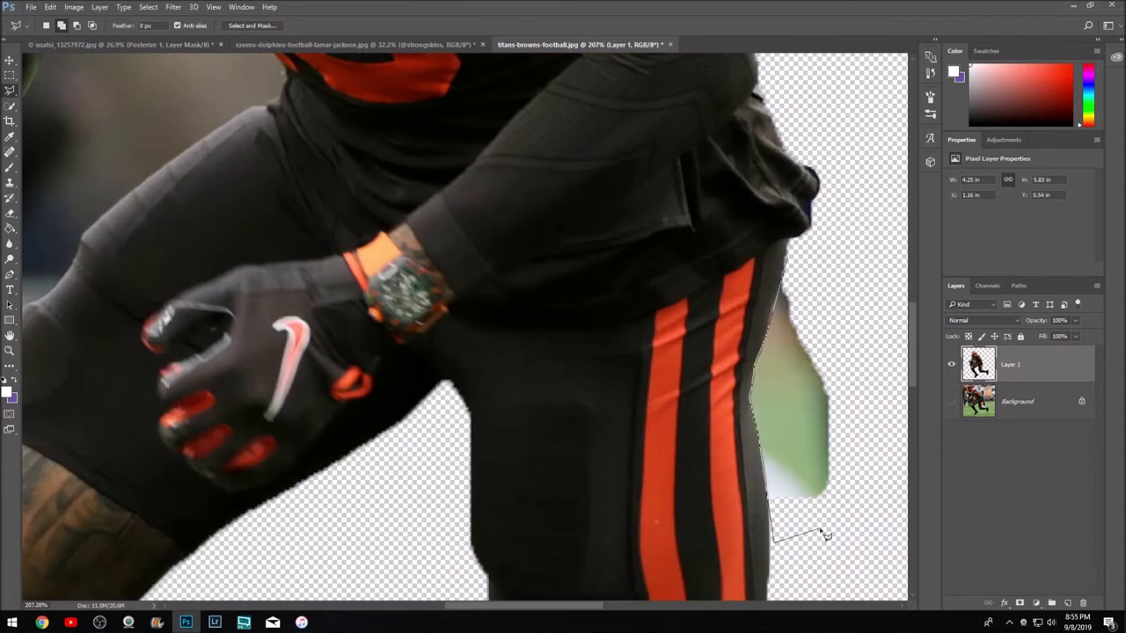
Delete the green patches beside the leg, above the shoe and beside the shoe
left_click(867, 502)
left_click(892, 350)
left_click(784, 255)
key("Delete")
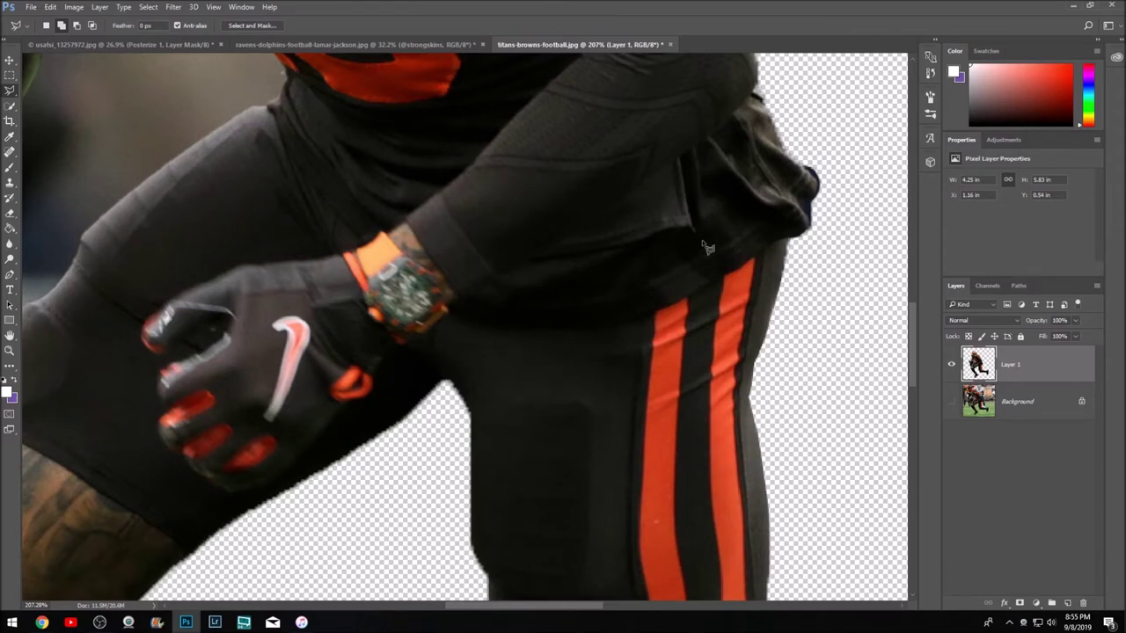
scroll(708, 248, "down", 5)
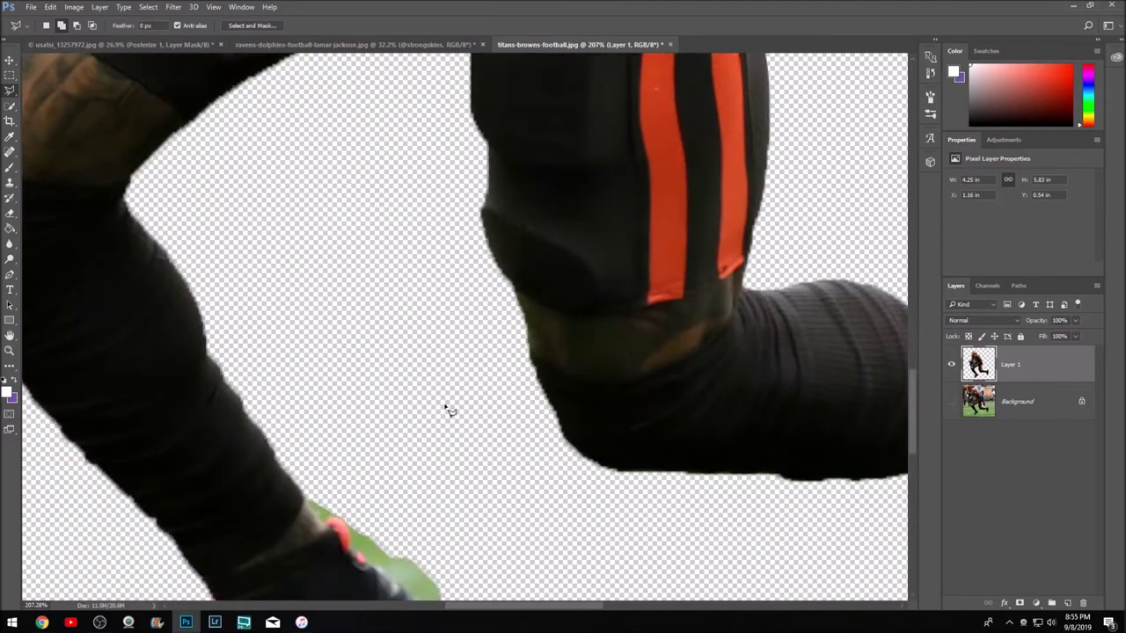
double_click(651, 320)
key("Delete")
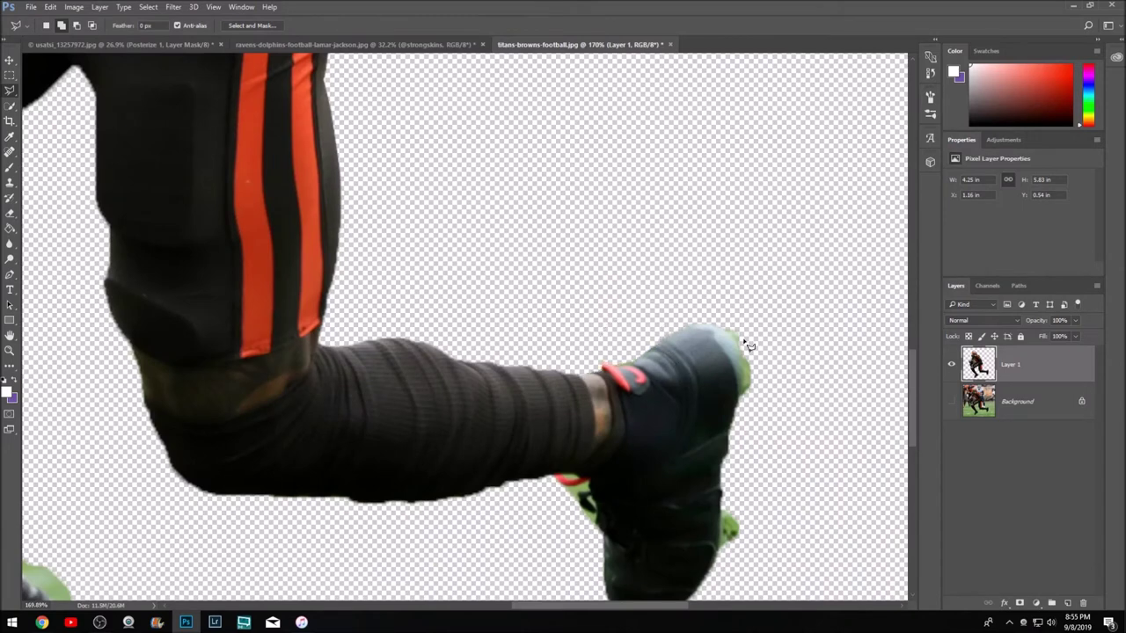
scroll(747, 431, "down", 2)
key("Delete")
left_click(568, 387)
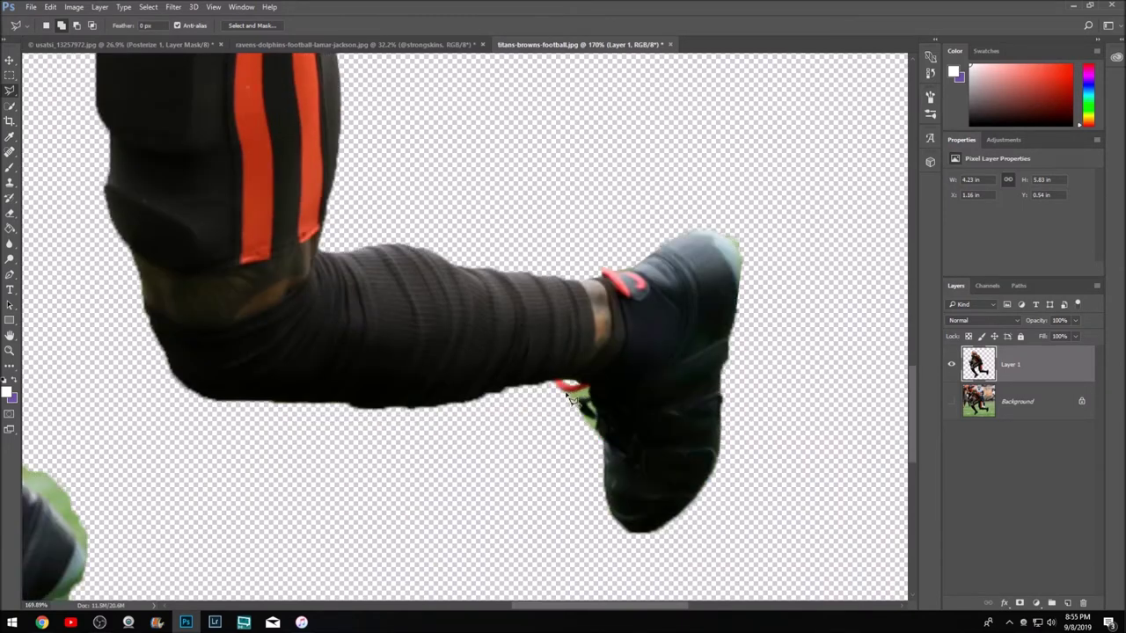
Remove the green fringe from the shoe, along the sole and on the lace
scroll(467, 406, "up", 2)
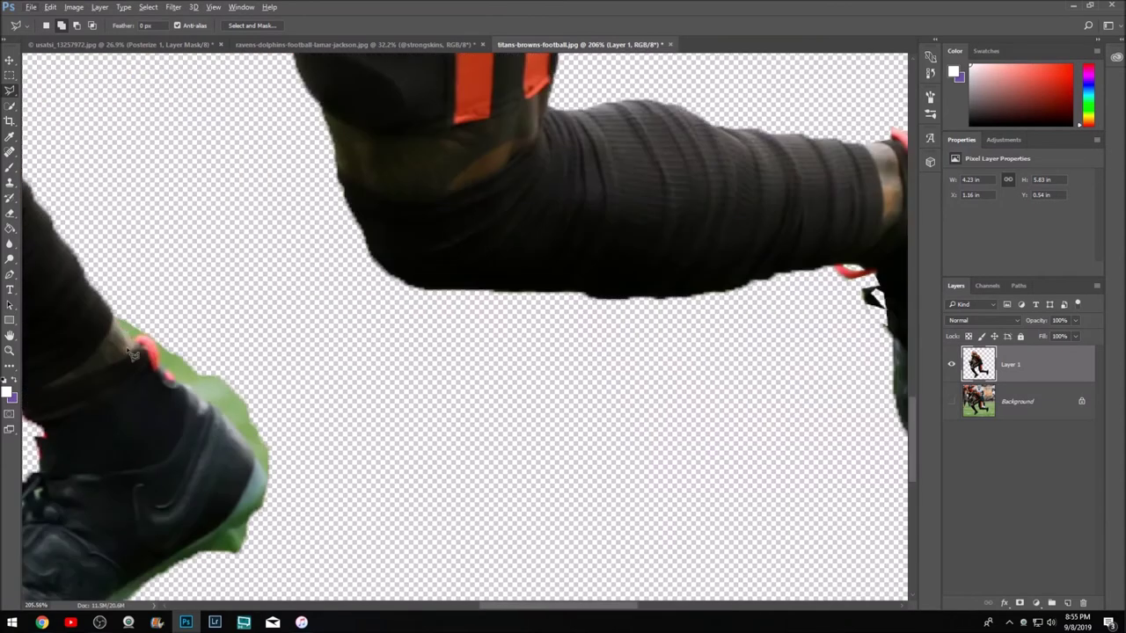
left_click(264, 479)
left_click(252, 377)
left_click(119, 319)
key("Delete")
key("ctrl+d")
scroll(271, 366, "down", 2)
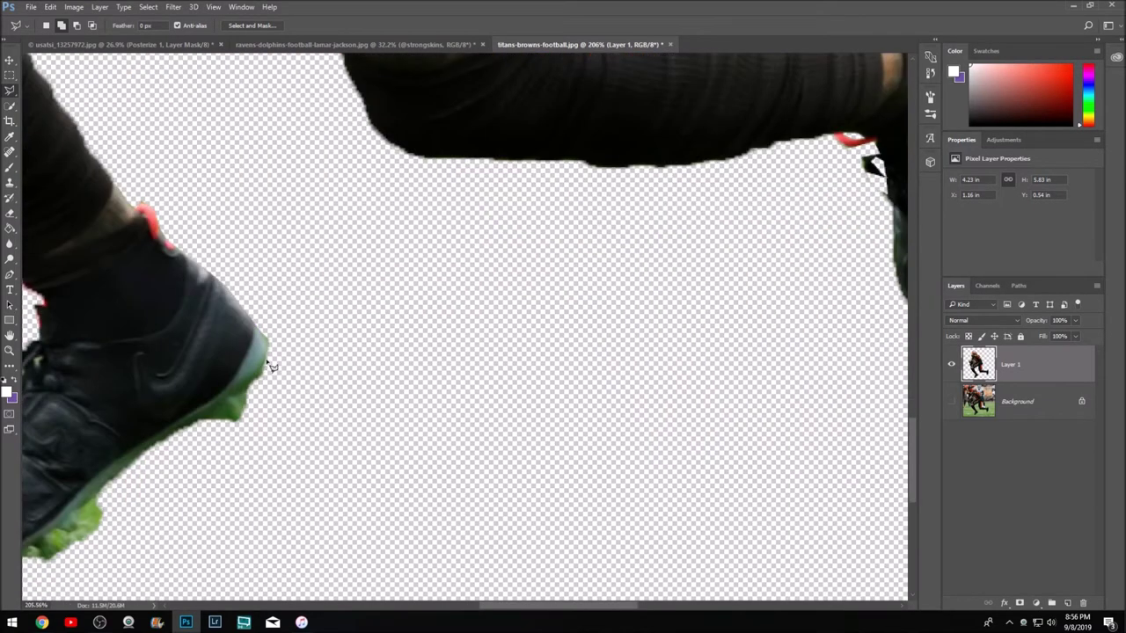
scroll(74, 523, "left", 3)
left_click(83, 550)
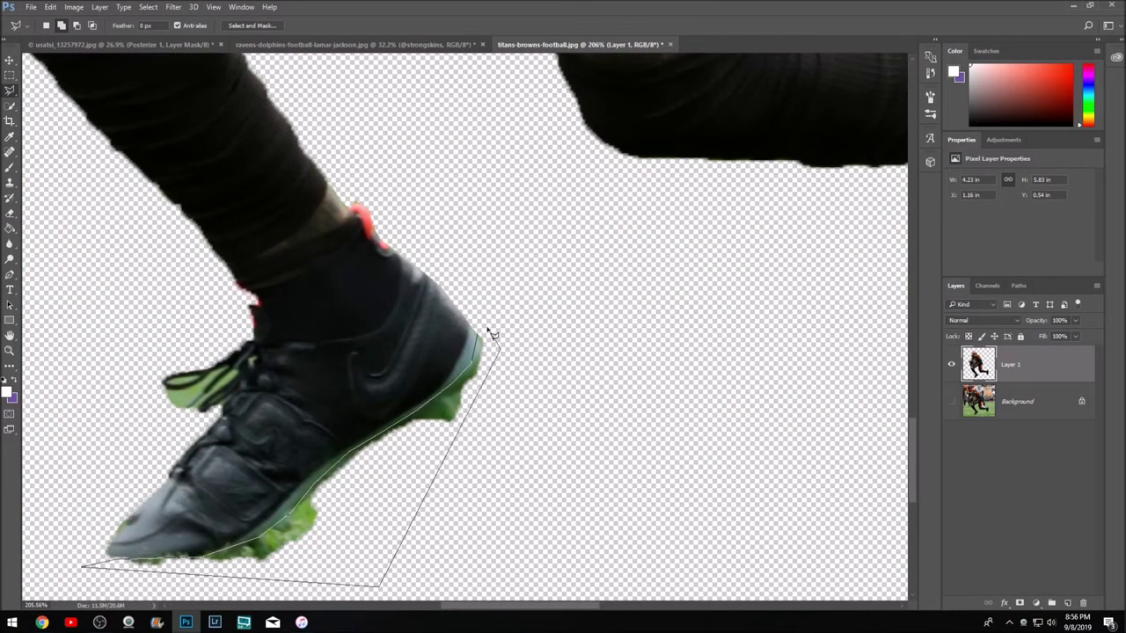
left_click(489, 327)
key("Delete")
left_click(219, 380)
key("Delete")
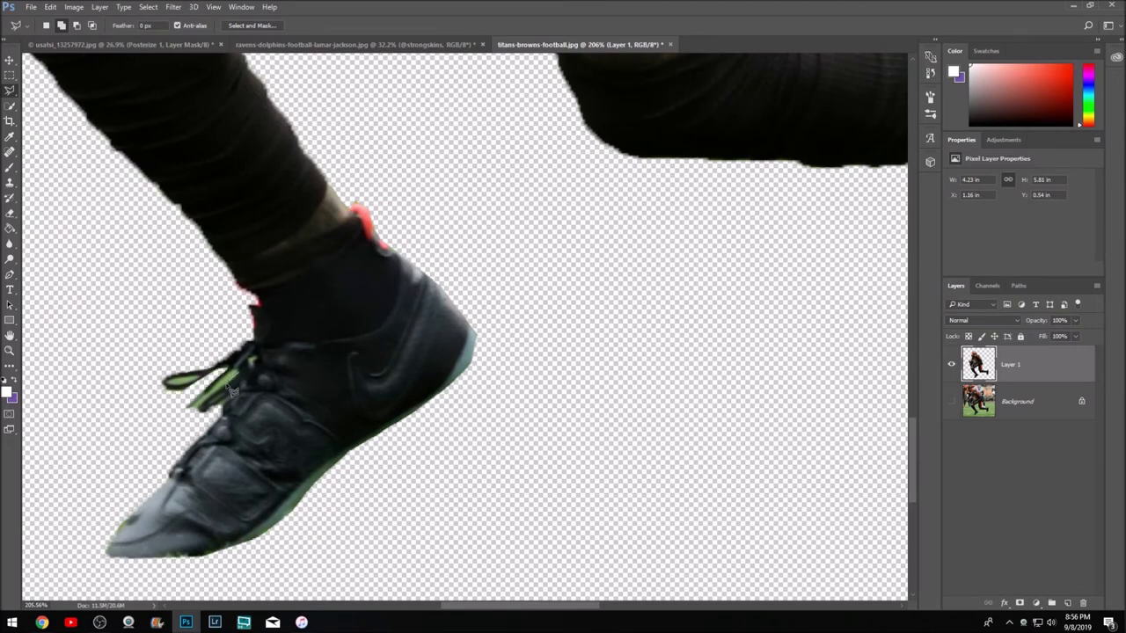
Bring the hands and knee into view and outline the blurred background by the knee
scroll(183, 390, "down", 1)
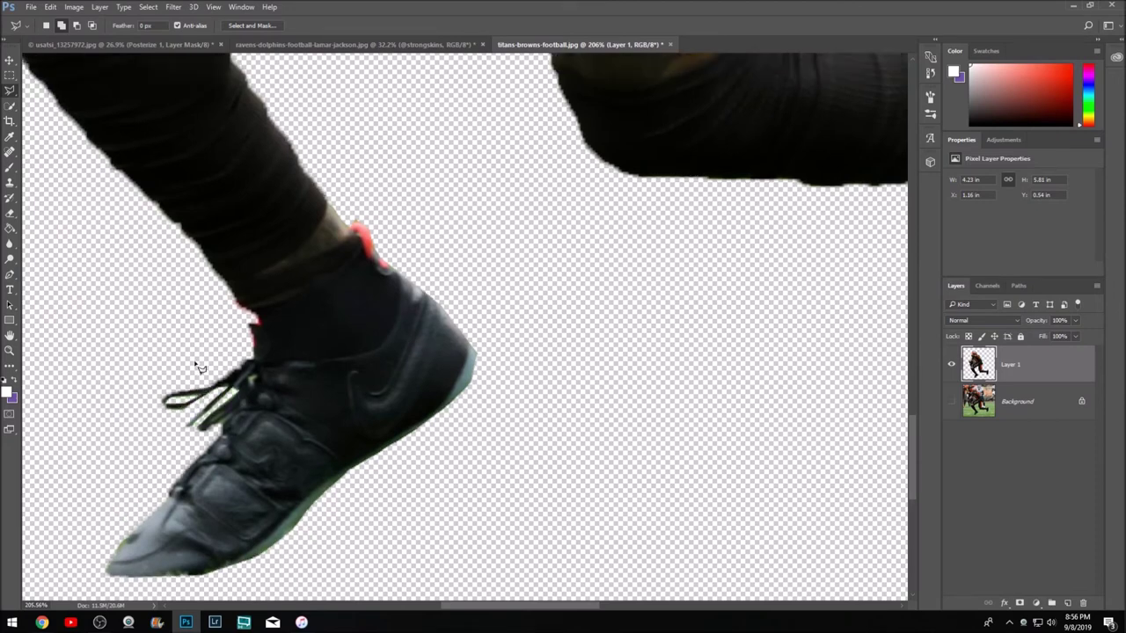
scroll(196, 364, "down", 3)
scroll(180, 233, "up", 4)
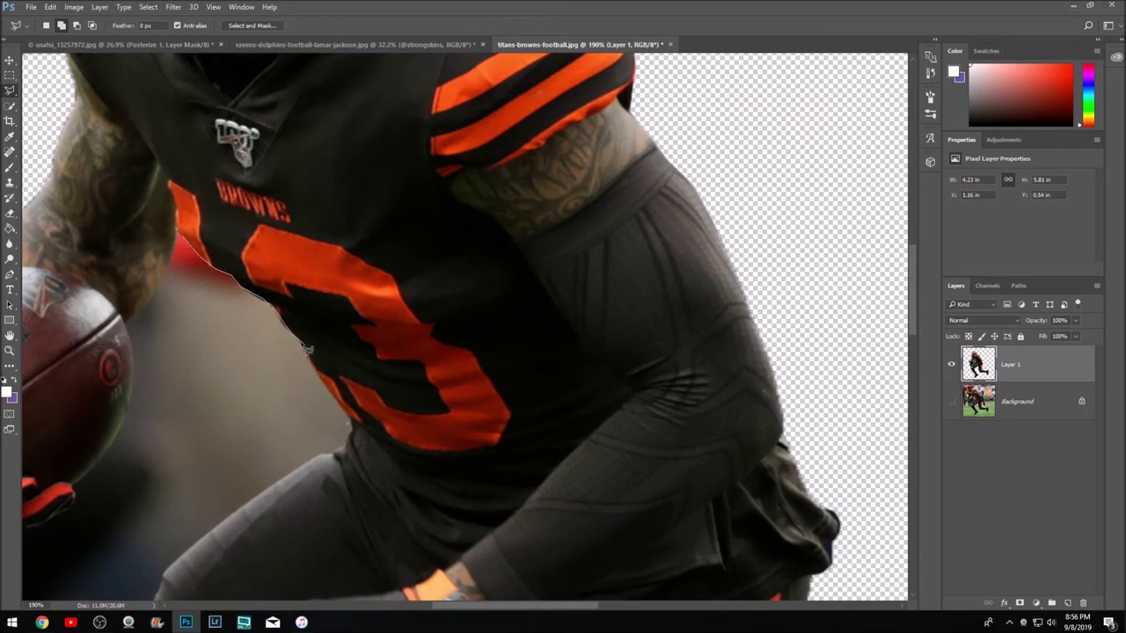
left_click_drag(161, 563, 439, 253)
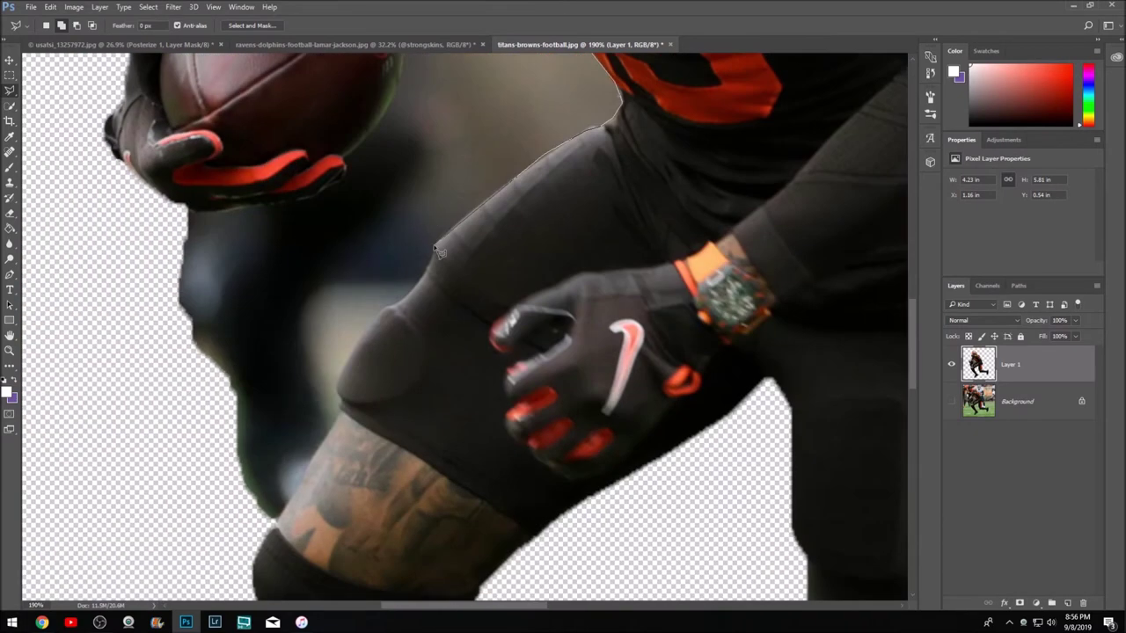
left_click(273, 531)
left_click(172, 459)
left_click(137, 254)
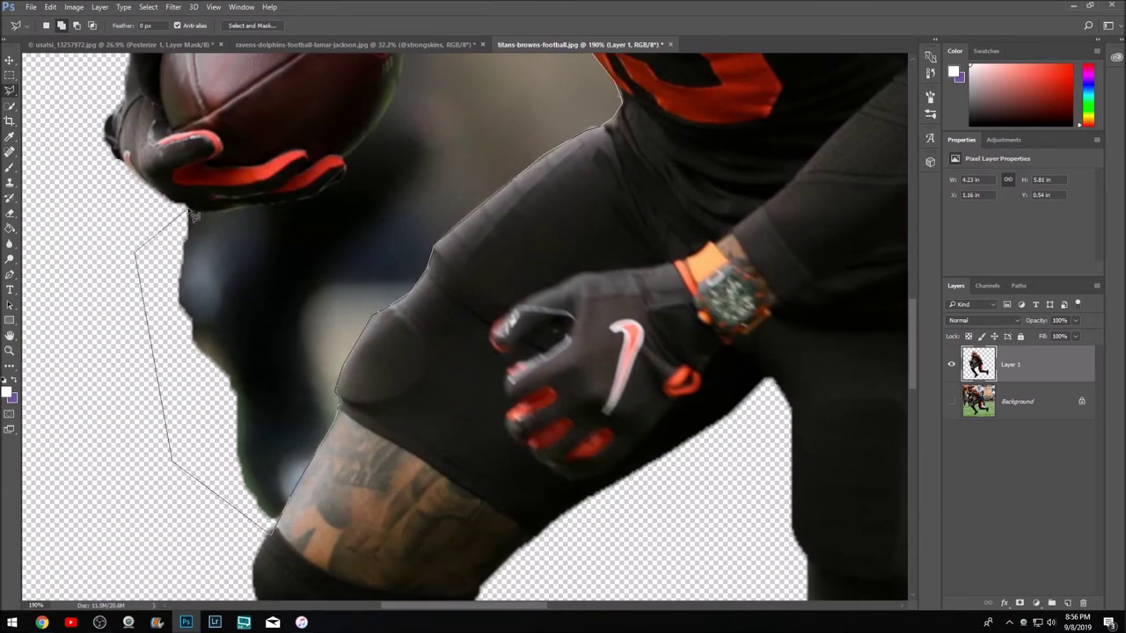
scroll(366, 151, "up", 5)
Delete the blurred background by the knee and the scrap left of the helmet
double_click(422, 318)
key("Delete")
scroll(290, 286, "up", 5)
left_click(150, 314)
key("Return")
key("Delete")
key("ctrl+0")
Duplicate the background and darken the copy with Hue/Saturation Lightness about -22
key("ctrl+j")
left_click(74, 7)
left_click(255, 141)
key("Return")
left_click(74, 6)
key("ctrl+u")
left_click_drag(134, 144, 126, 147)
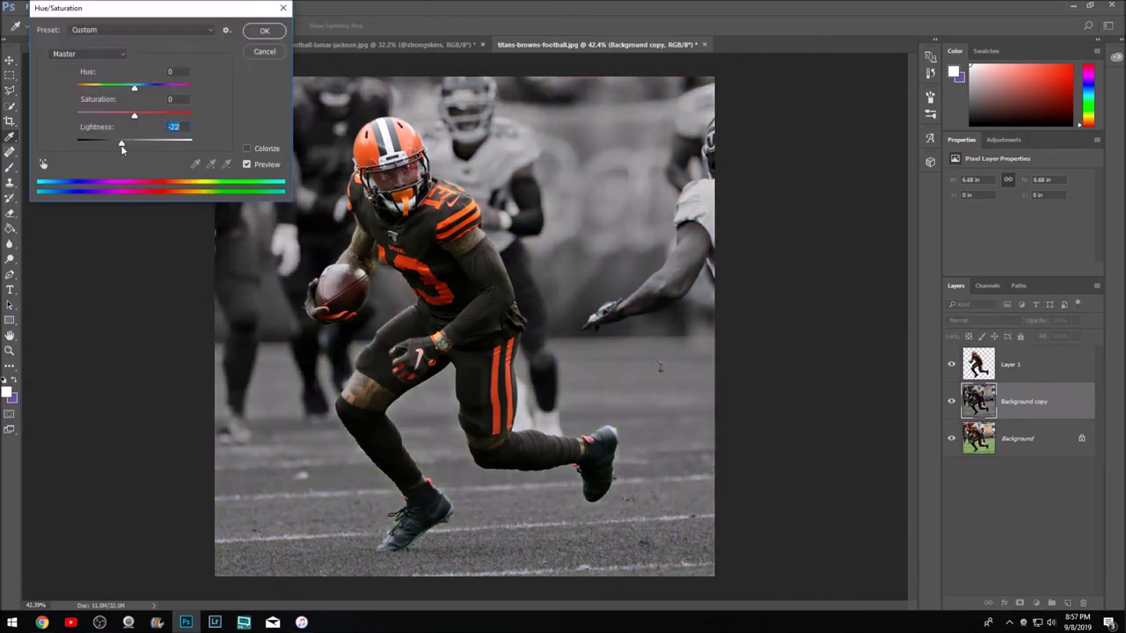
left_click(264, 30)
Apply a Brightness/Contrast adjustment to the player's Layer 1
left_click(1009, 364)
left_click(74, 6)
left_click(220, 33)
left_click(176, 153)
Run the Topaz Adjust filter on the image
left_click(172, 8)
left_click(202, 268)
left_click(906, 525)
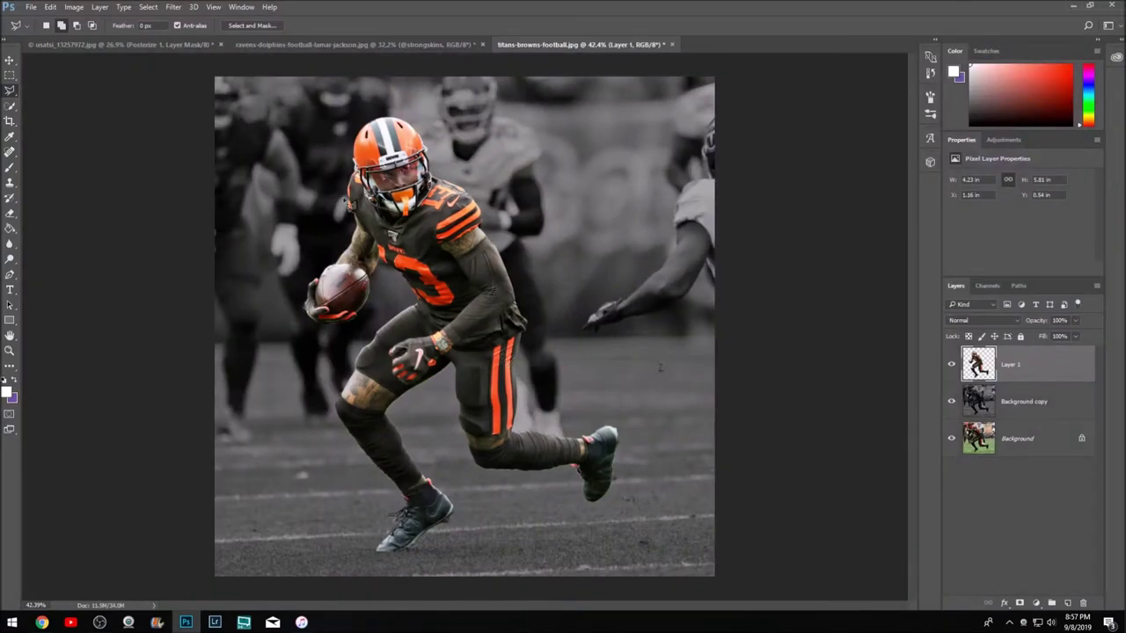
Place IMG_1061 from the EDITING SUPPLIES folder as an embedded layer
left_click(31, 7)
left_click(70, 343)
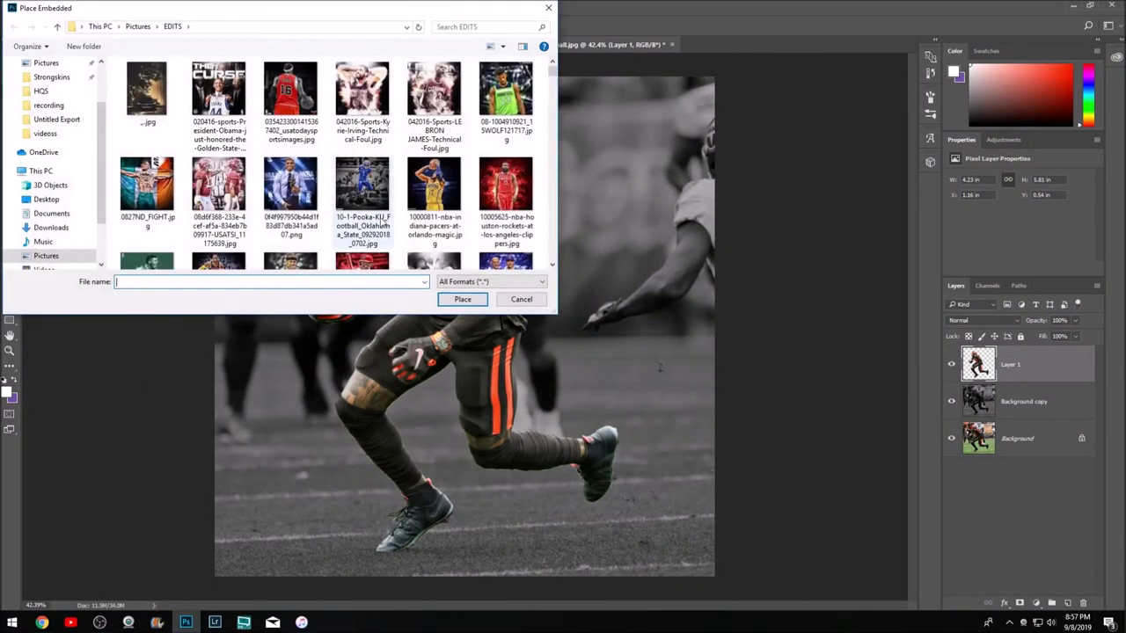
scroll(481, 202, "down", 1)
double_click(291, 224)
scroll(362, 175, "down", 3)
scroll(362, 173, "down", 3)
double_click(434, 83)
Set the streak texture to Screen and scale and rotate it across the legs
left_click(982, 320)
left_click(976, 391)
mouse_move(715, 156)
left_mouse_down()
mouse_move(482, 314)
mouse_move(435, 462)
left_mouse_up()
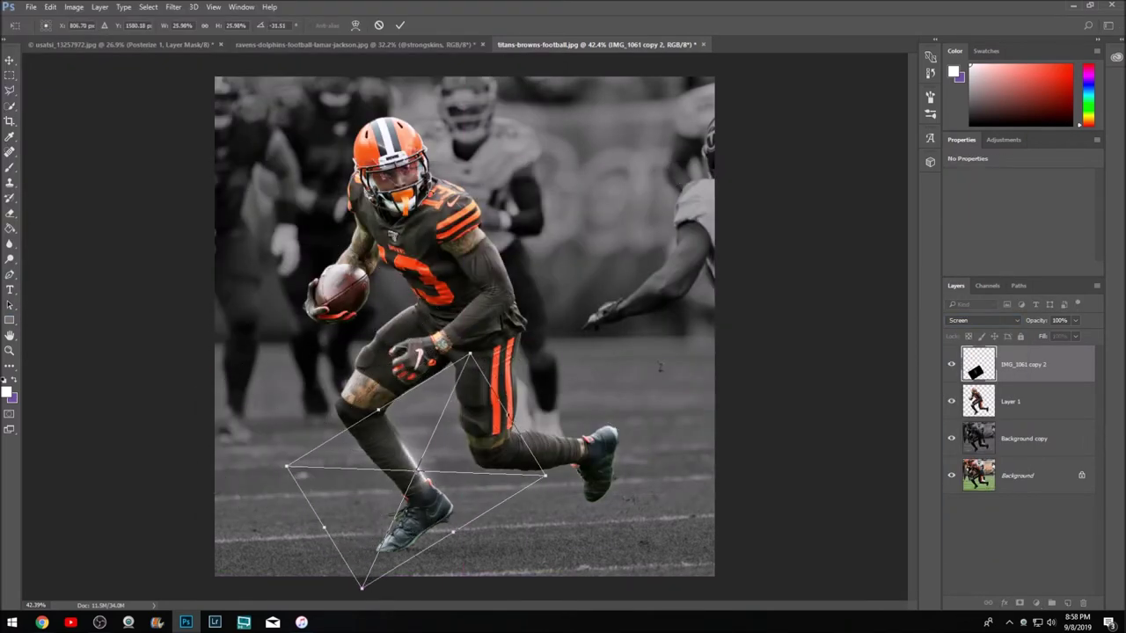
left_click(400, 25)
Duplicate the streak, rotate the copy upright and warp it
key("ctrl+j")
key("ctrl+t")
left_click_drag(616, 439, 548, 402)
right_click(569, 420)
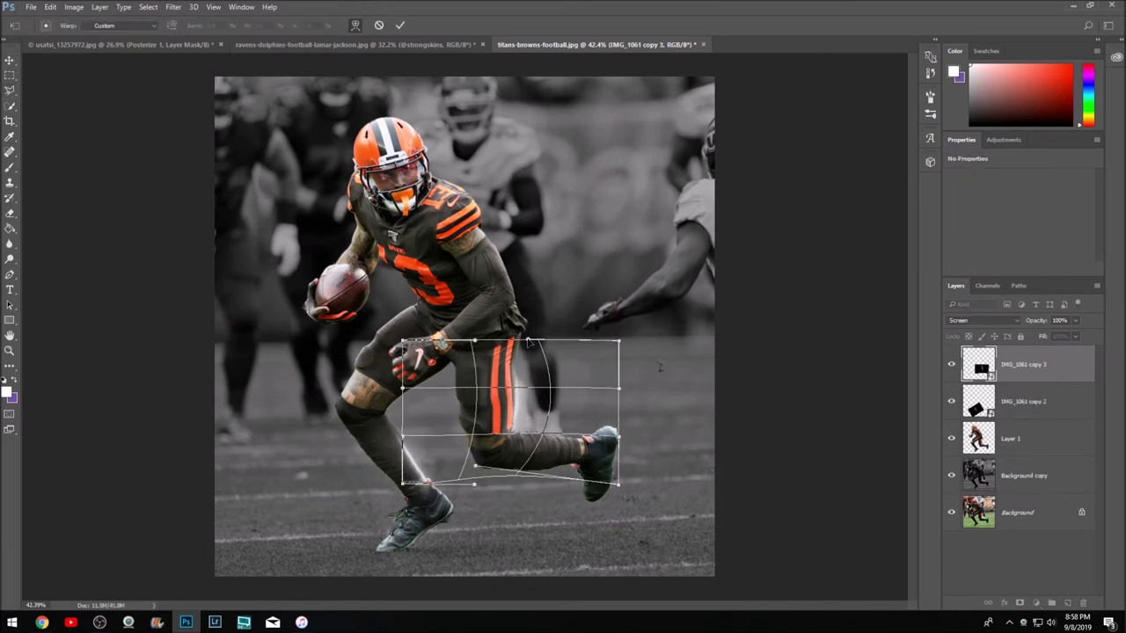
key("Return")
Rasterize the streak copies and erase their excess with a soft Eraser
key("e")
left_click(539, 243)
right_click(703, 84)
key("Escape")
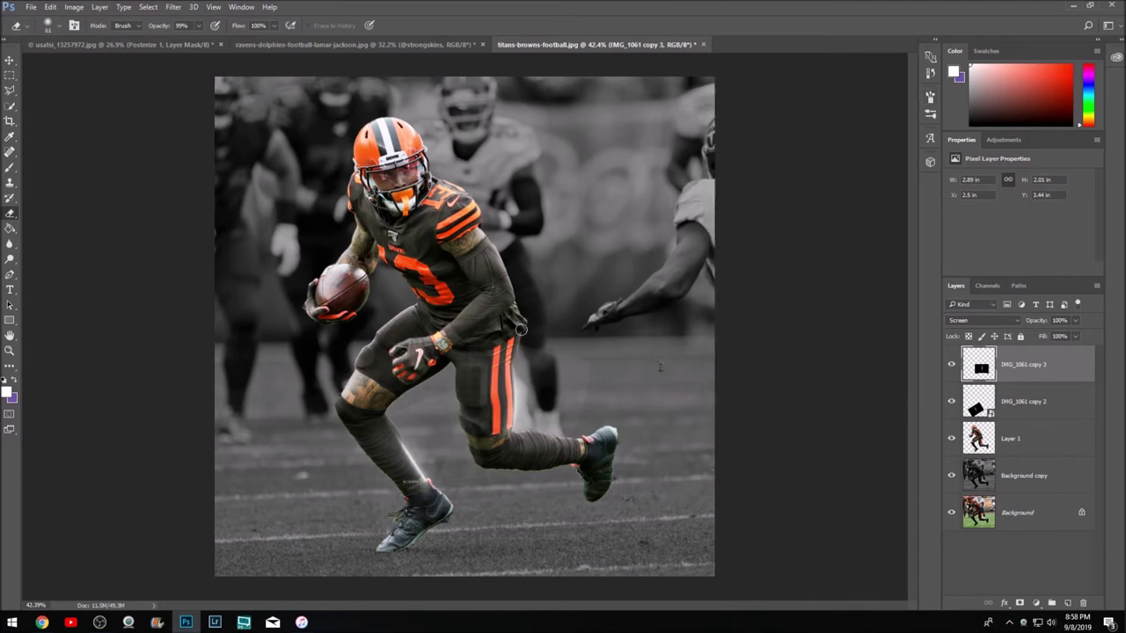
key("alt+[")
left_click(513, 428)
key("Return")
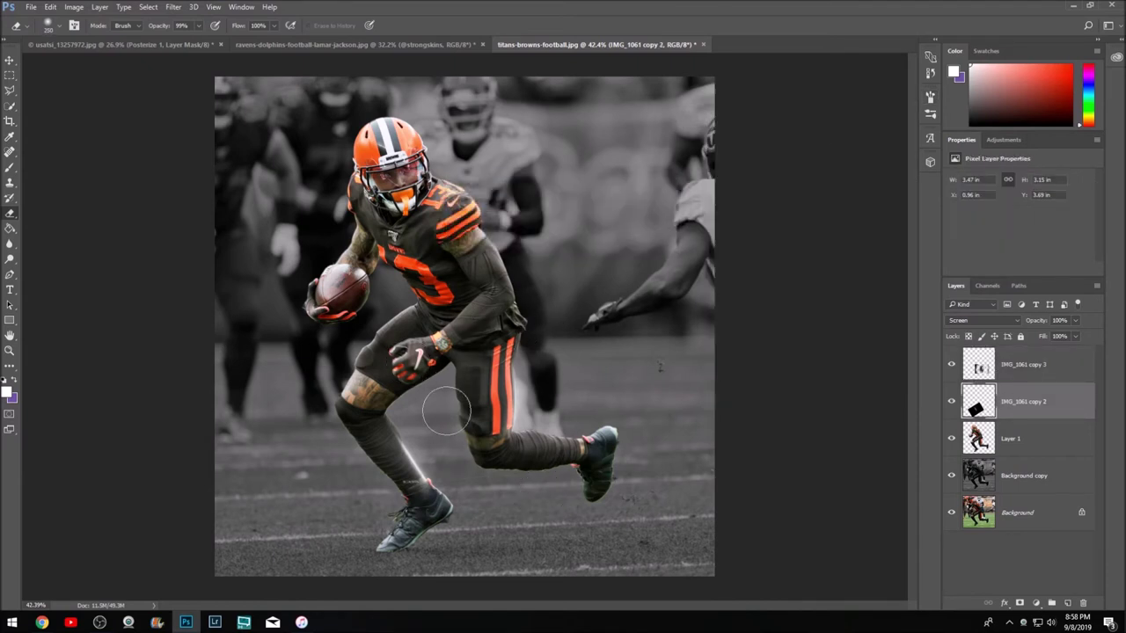
Make another copy of the streak texture and start transforming it
key("alt+]")
key("alt+[")
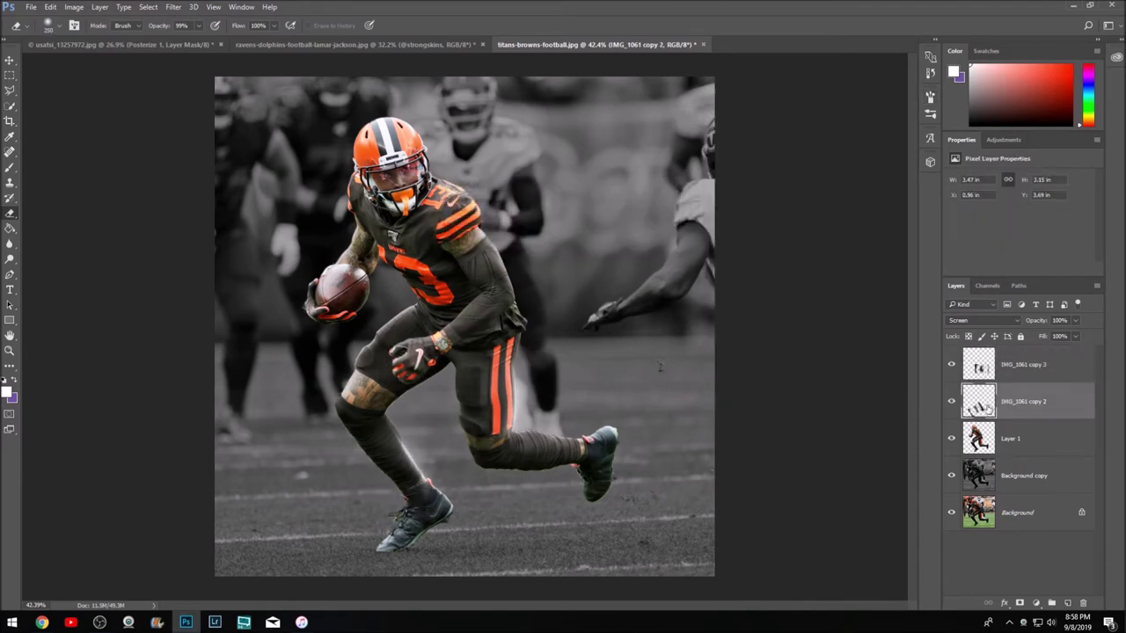
key("ctrl+j")
key("ctrl+t")
Rotate and warp the streak copy around the player's torso
left_click_drag(290, 264, 269, 306)
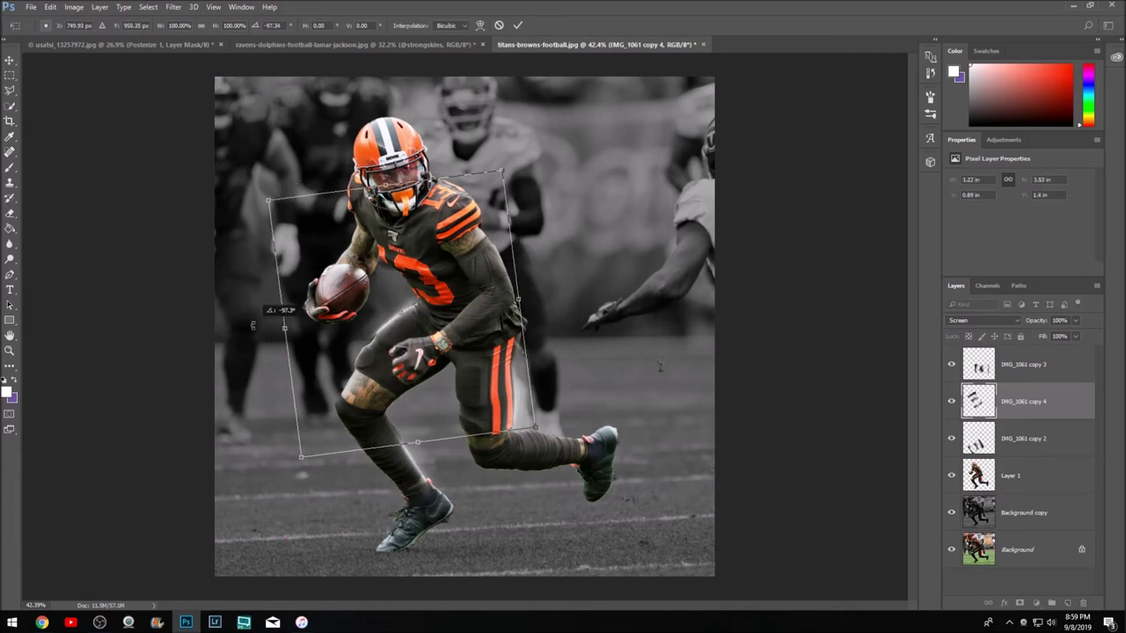
left_click_drag(501, 170, 551, 306)
left_click_drag(302, 456, 437, 528)
key("Return")
Duplicate the streak, undo an accidental player move, and rotate IMG_1061 copy 6 to a new angle
key("ctrl+j")
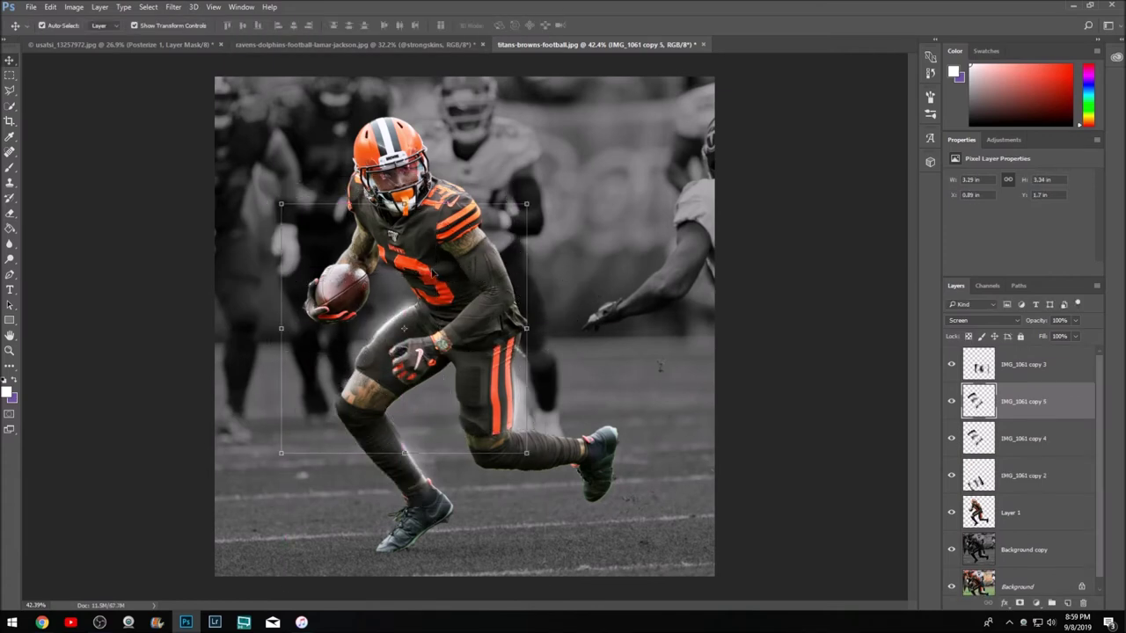
key("ctrl+j")
key("v")
left_click_drag(418, 325, 479, 233)
key("ctrl+z")
left_click(1023, 401)
key("ctrl+t")
mouse_move(598, 369)
left_mouse_down()
mouse_move(481, 282)
mouse_move(637, 264)
left_mouse_up()
key("Return")
Add a streak copy moved up-right, rotated about −22° and scaled to about 78%
key("ctrl+j")
key("ctrl+t")
mouse_move(472, 156)
left_mouse_down()
mouse_move(489, 167)
mouse_move(515, 145)
left_mouse_up()
left_click_drag(580, 105, 557, 154)
left_click_drag(616, 290, 582, 253)
key("Return")
Add a streak copy placed near the helmet, up over the shoulders
key("ctrl+j")
key("ctrl+j")
left_click(1022, 512)
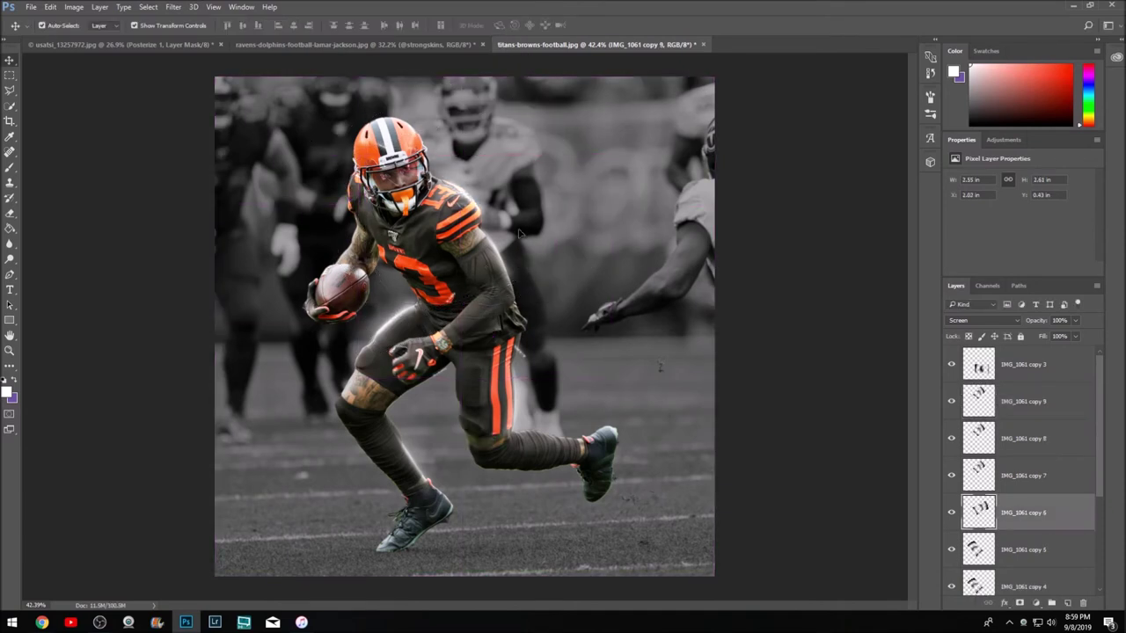
left_click_drag(413, 220, 366, 202)
left_click_drag(406, 159, 445, 155)
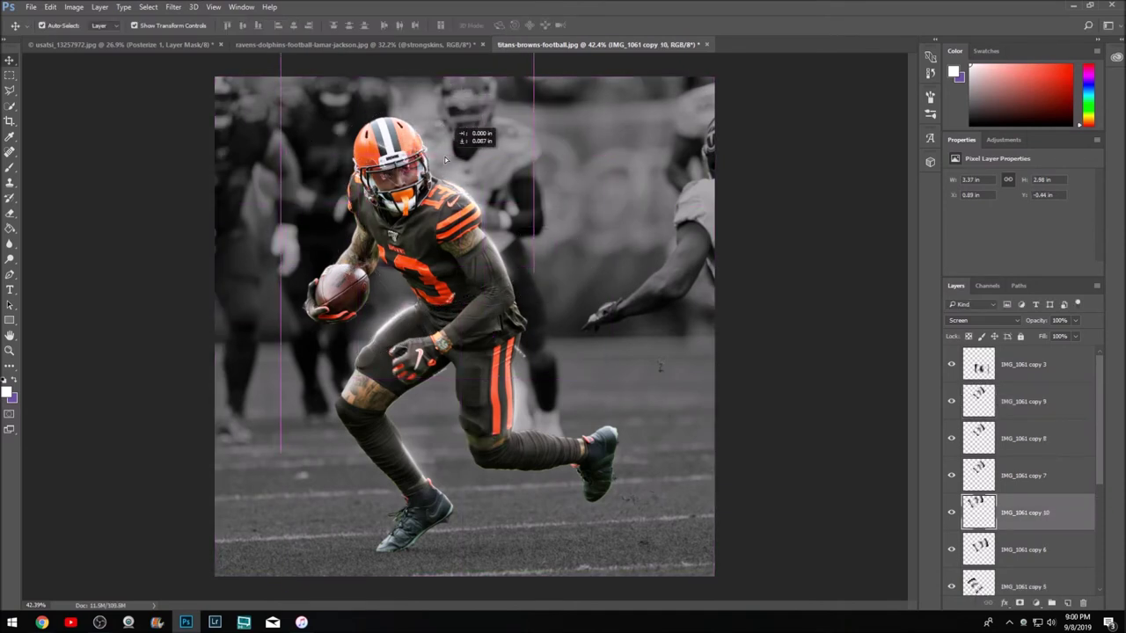
Select IMG_1061 copies 9 and 11, cancel an unwanted rotation, and add another rotated copy
key("ctrl+j")
left_click(462, 180)
left_click(418, 139)
mouse_move(541, 273)
left_mouse_down()
mouse_move(495, 307)
mouse_move(495, 41)
left_mouse_up()
key("Escape")
key("ctrl+j")
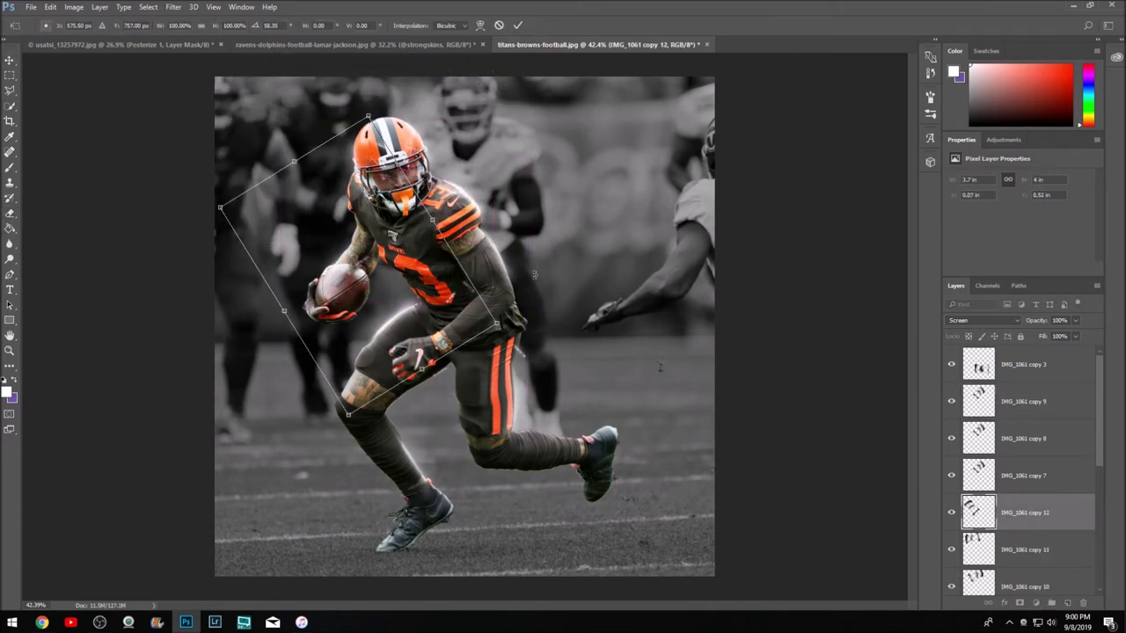
key("Return")
Add a shrunken, flipped streak copy near the football, plus one more copy
key("ctrl+j")
left_click_drag(369, 264, 382, 398)
key("Return")
key("ctrl+j")
key("ctrl+t")
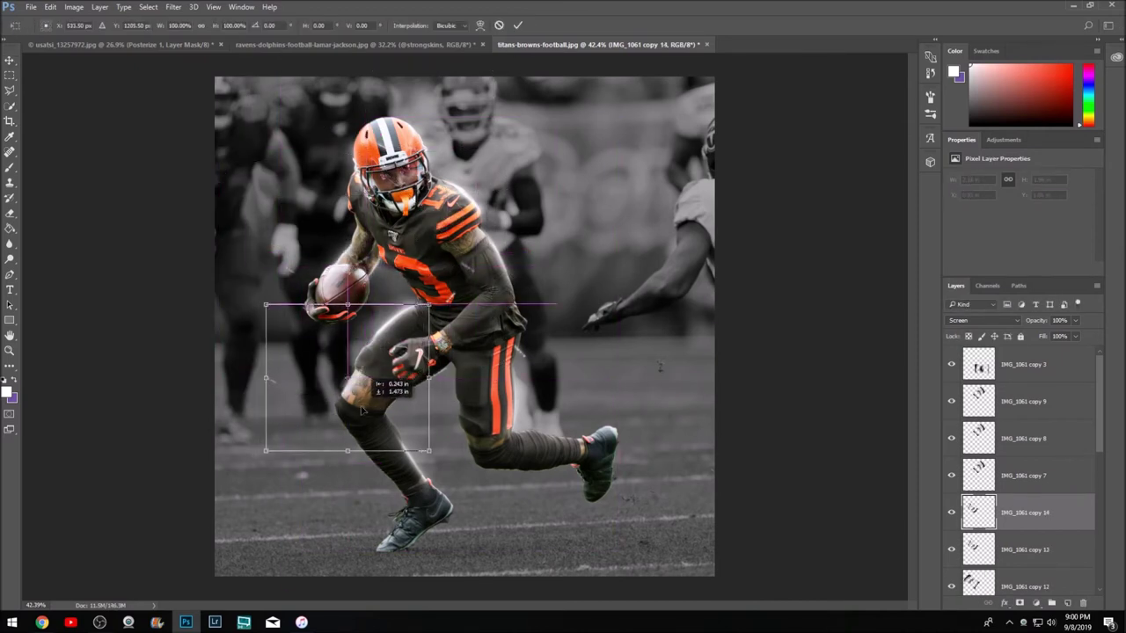
key("Return")
Add a streak copy over the legs, angled along the back leg and thigh
key("ctrl+j")
key("ctrl+t")
left_click_drag(382, 398, 506, 482)
left_click_drag(573, 396, 576, 413)
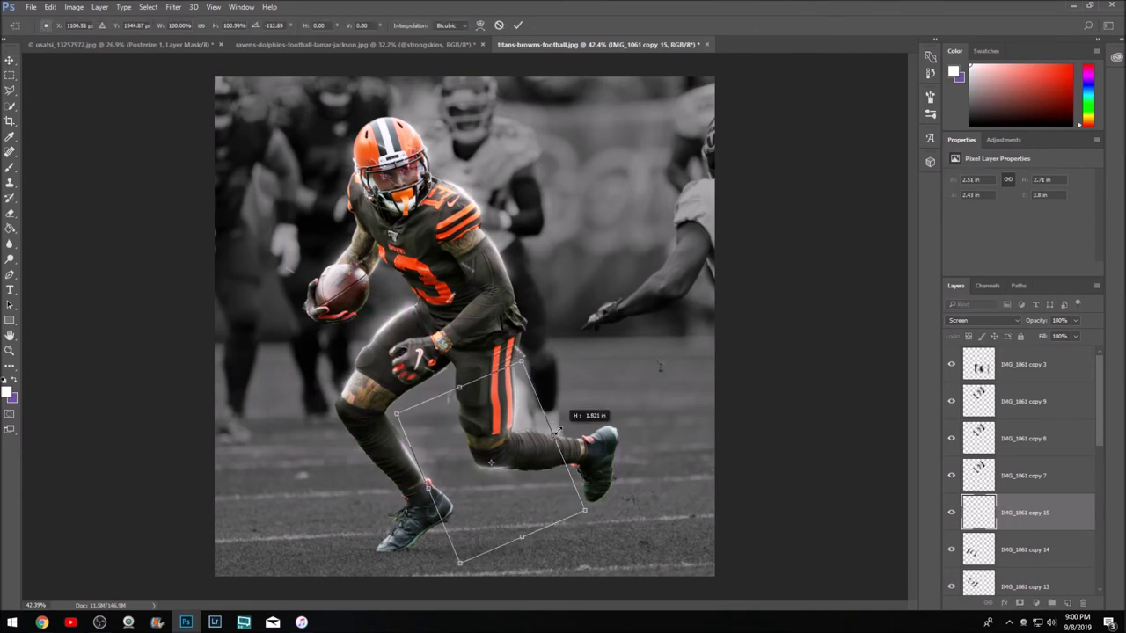
left_click_drag(528, 457, 490, 357)
key("Return")
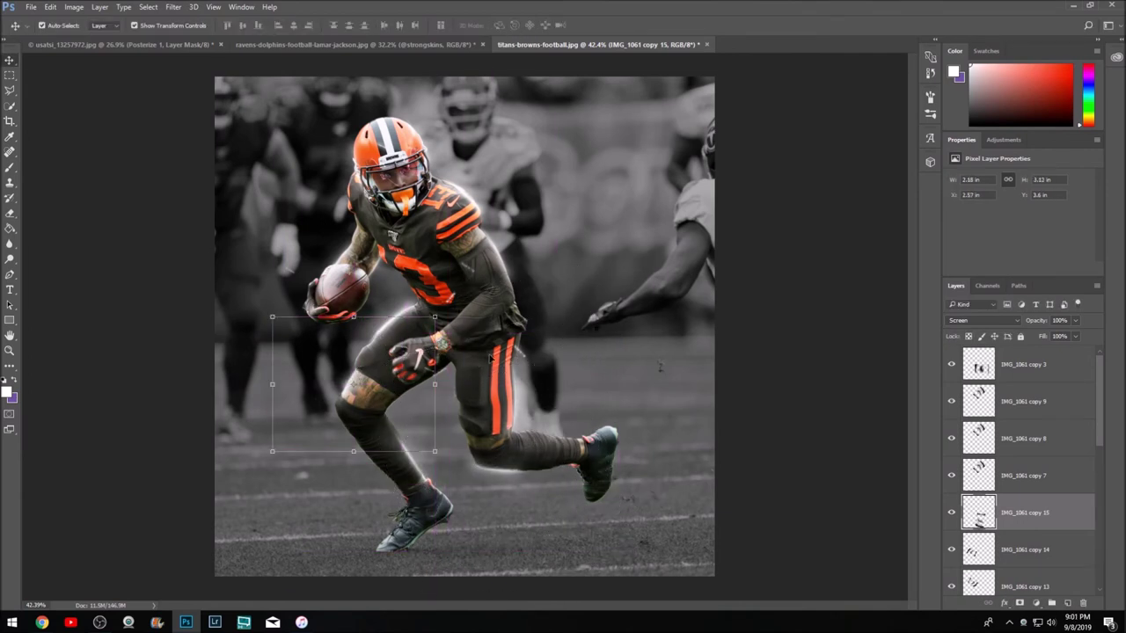
Add a rotated streak copy down by the shoes
key("ctrl+j")
key("ctrl+t")
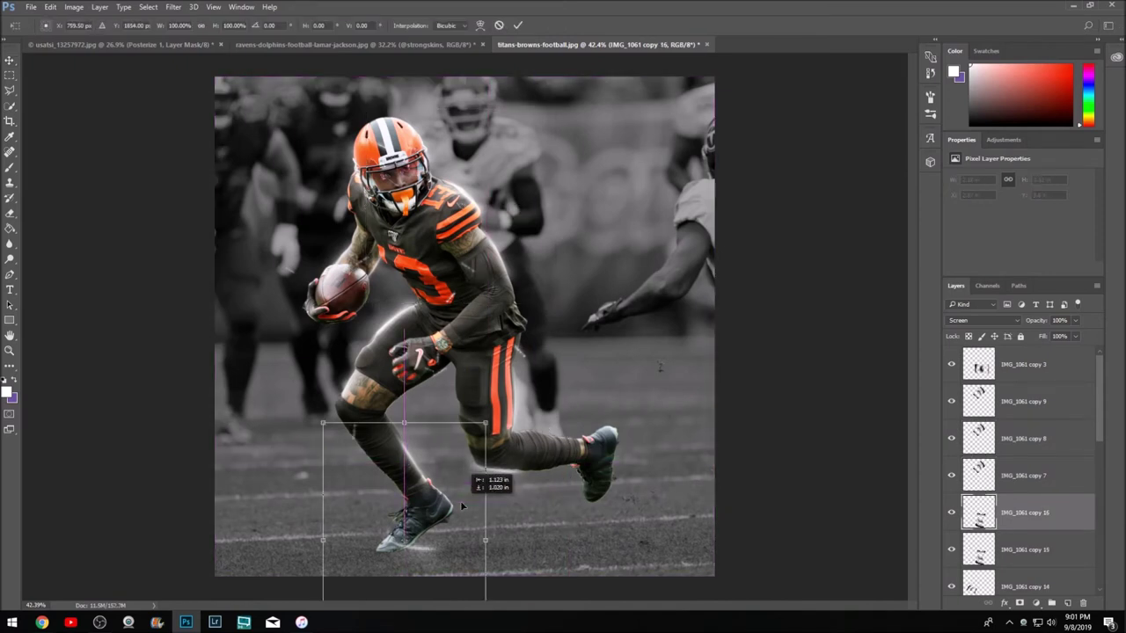
mouse_move(400, 435)
left_mouse_down()
mouse_move(412, 451)
mouse_move(264, 322)
left_mouse_up()
key("Return")
Add a final streak copy, moved and rotated into place
key("ctrl+j")
key("ctrl+t")
left_click_drag(370, 431, 488, 393)
mouse_move(676, 328)
left_mouse_down()
mouse_move(604, 440)
mouse_move(593, 427)
mouse_move(269, 401)
left_mouse_up()
key("Return")
Select the top streak layer IMG_1061 copy 3 and bring up its layer context menu
scroll(527, 115, "down", 1)
scroll(1020, 475, "down", 3)
scroll(1011, 422, "up", 3)
left_click(1008, 369)
right_click(1009, 369)
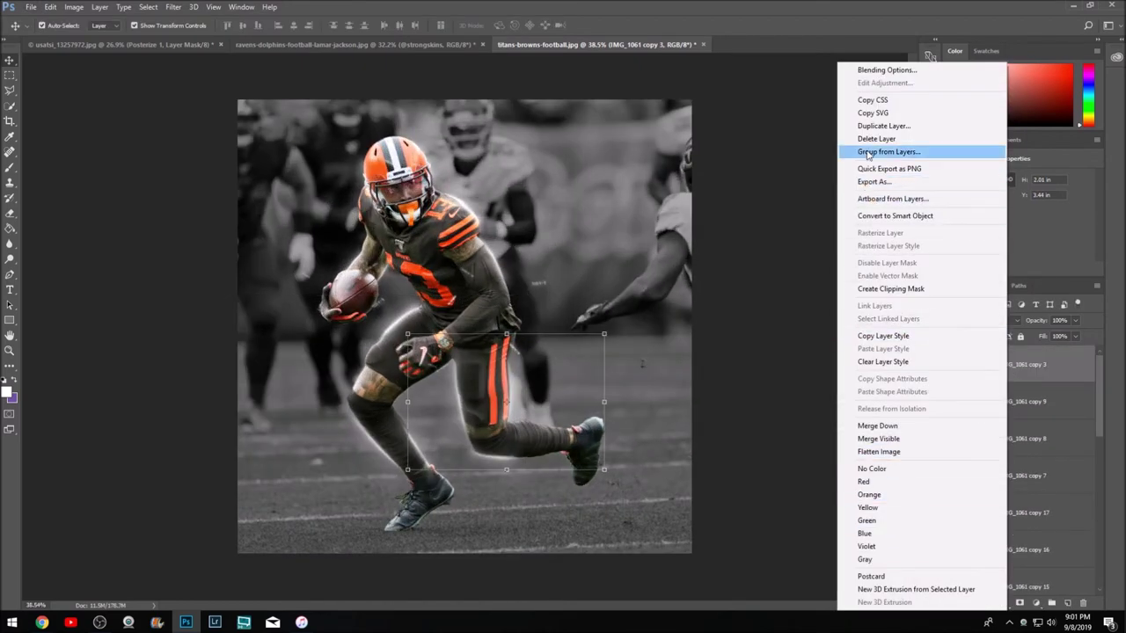
Group the streak layers into Group 1, move copy 7 below copy 16, and collapse the group
left_click(968, 153)
left_click(662, 205)
left_click_drag(999, 413, 1008, 522)
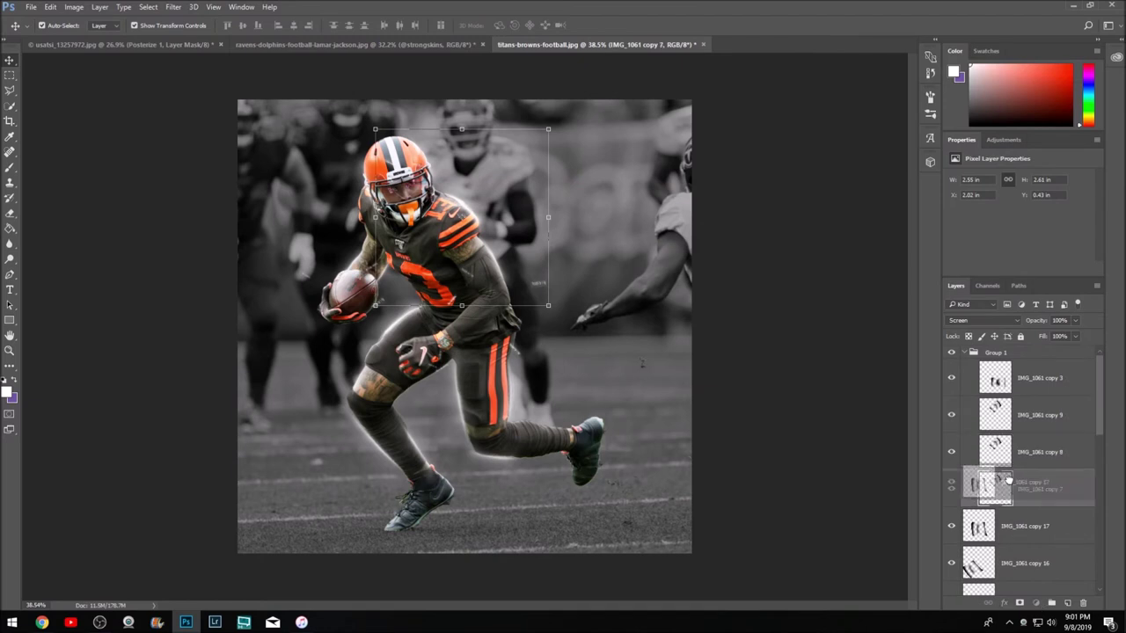
scroll(1008, 522, "down", 3)
left_click(1016, 528)
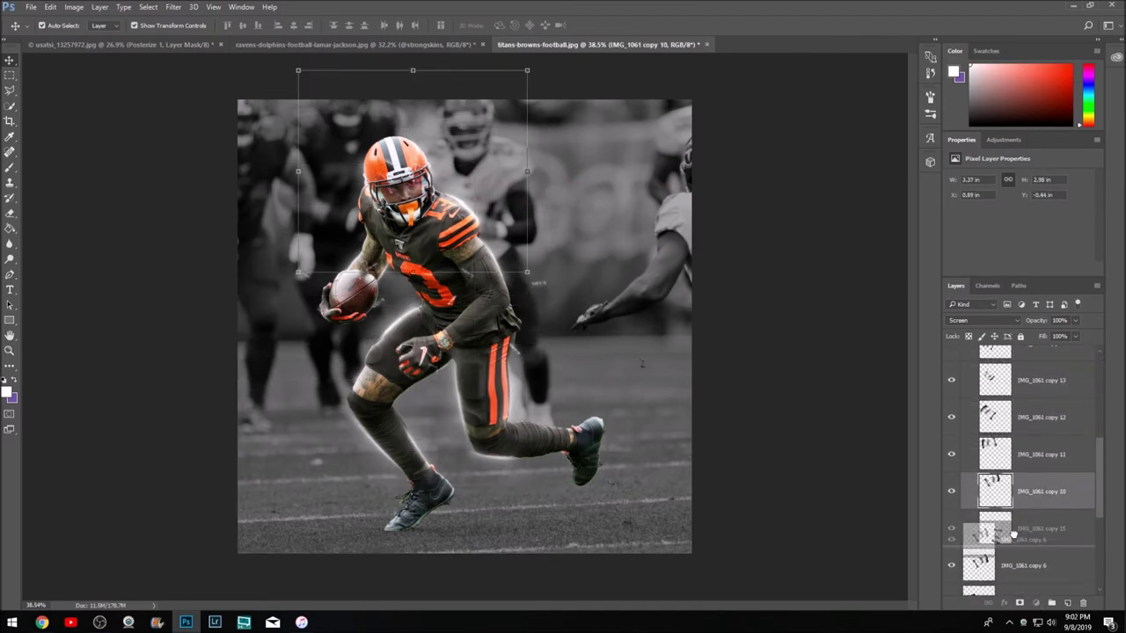
scroll(1024, 527, "down", 3)
left_click(967, 352)
Duplicate Layer 1 below the player and give the copy a Motion Blur of 134
left_click(1011, 378)
key("ctrl+j")
left_click_drag(1012, 378, 1001, 433)
left_click(173, 7)
left_click(369, 195)
left_click_drag(35, 345, 60, 352)
key("Return")
Darken the Background copy with Hue/Saturation Lightness -30
left_click(1020, 452)
left_click(74, 7)
left_click(231, 87)
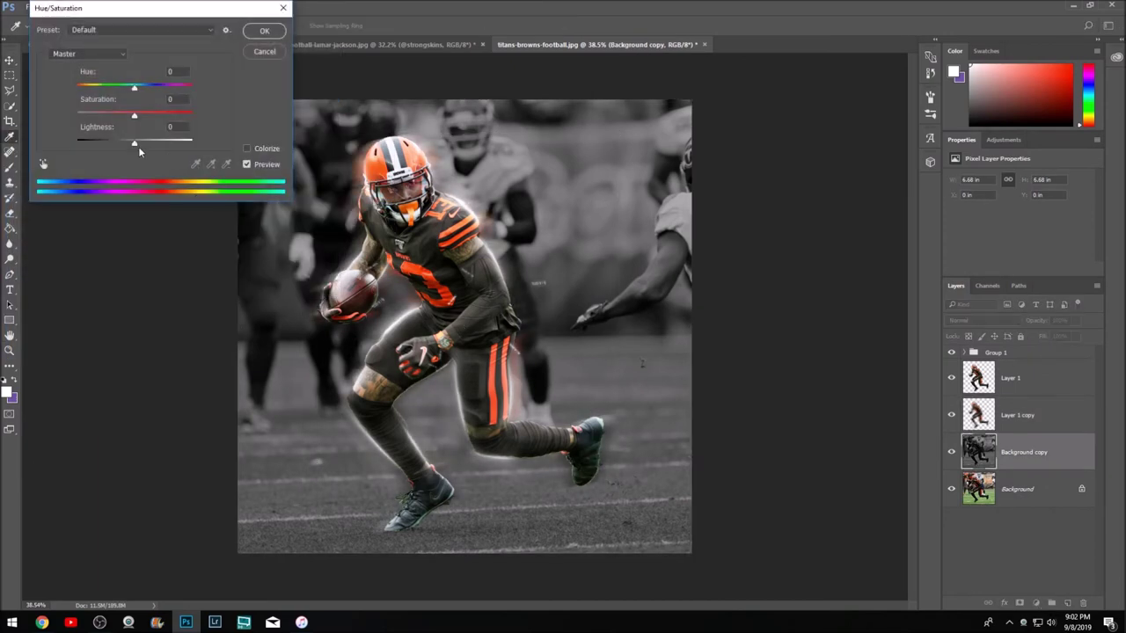
left_click_drag(134, 142, 117, 143)
left_click(255, 31)
Launch the Topaz Adjust filter, then dismiss the error about editing a group
left_click(173, 7)
left_click(369, 257)
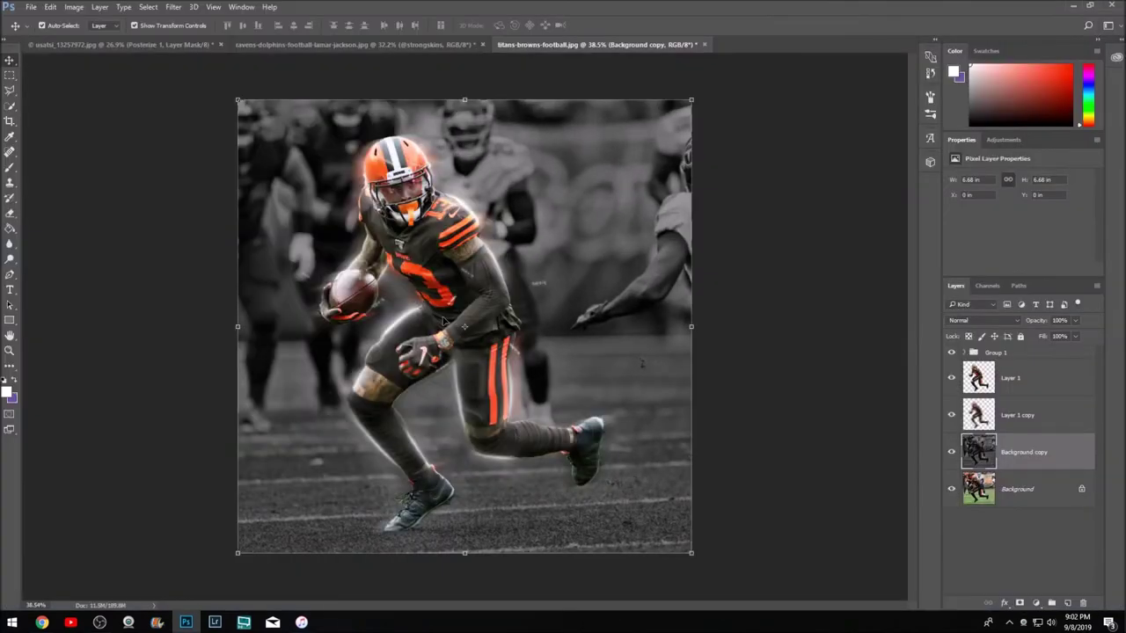
key("b")
left_click(541, 246)
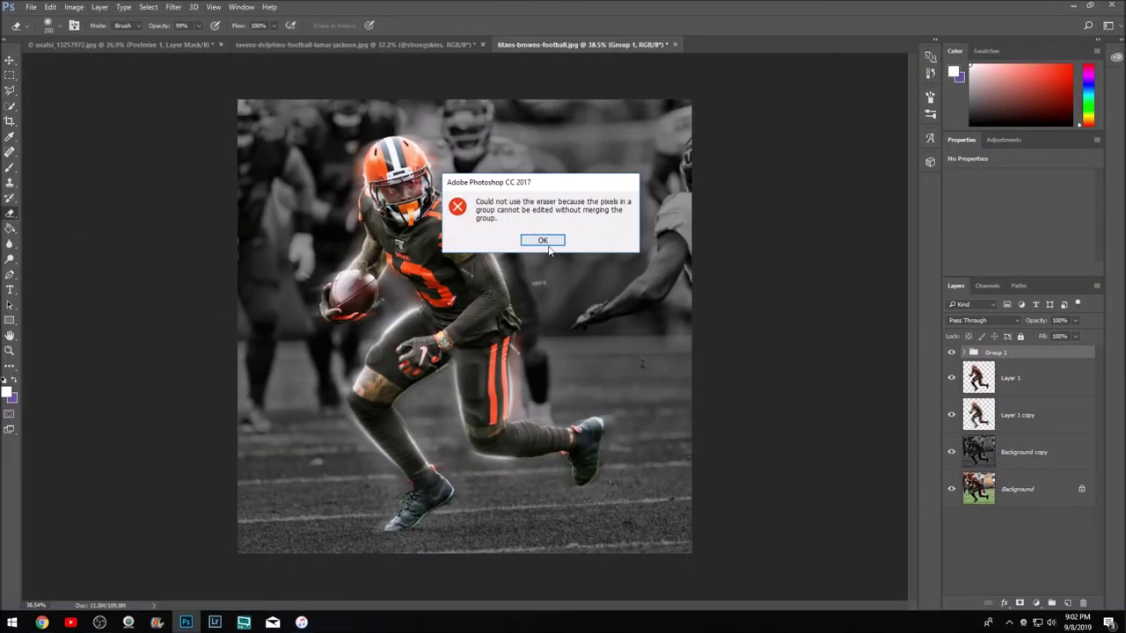
Place the brown bokeh image into the artwork as the IMG_2988 copy layer
key("alt+]")
scroll(314, 198, "down", 5)
scroll(314, 198, "down", 5)
scroll(314, 198, "down", 5)
scroll(314, 198, "down", 3)
double_click(290, 167)
key("Return")
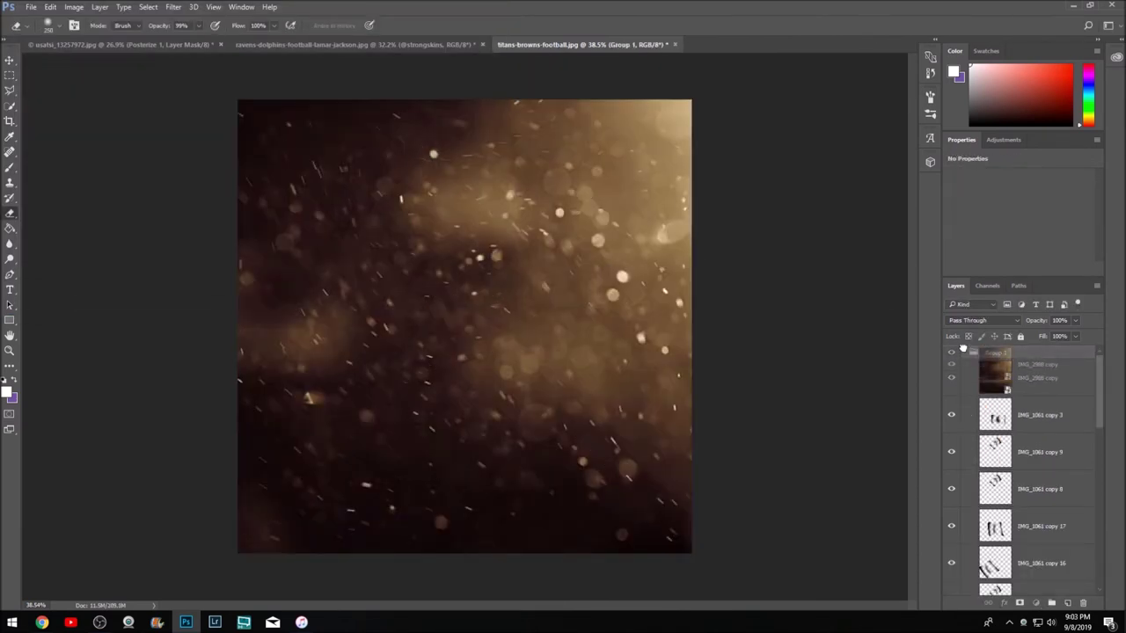
Lower the bokeh layer's opacity to 77%
scroll(973, 320, "down", 9)
scroll(973, 320, "down", 7)
scroll(973, 320, "down", 3)
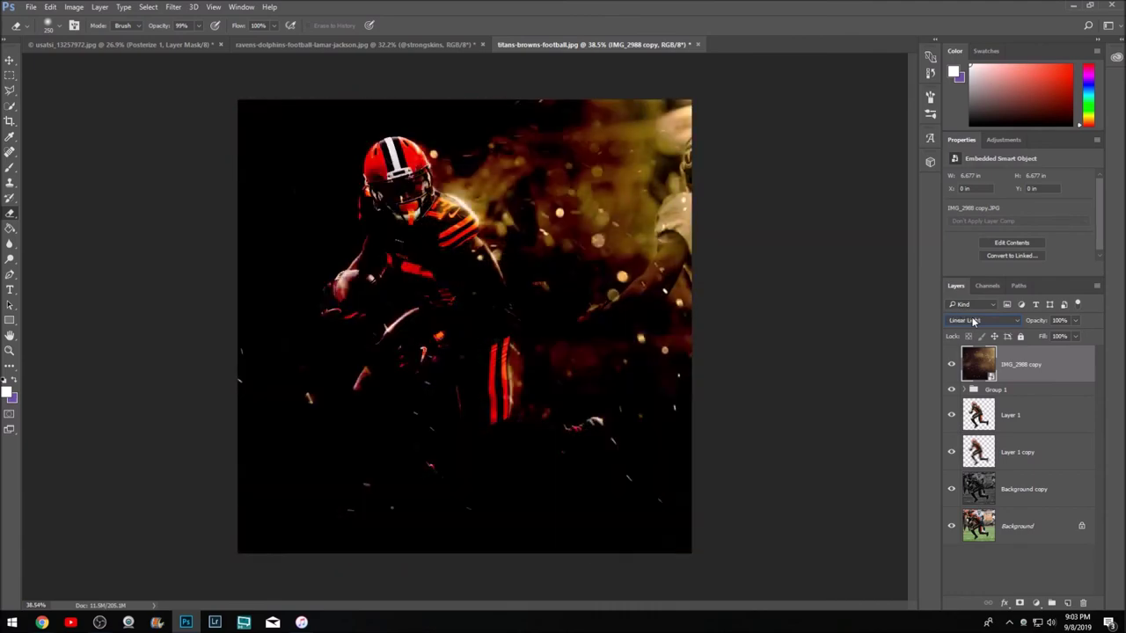
scroll(974, 320, "down", 3)
scroll(974, 321, "down", 1)
scroll(957, 328, "up", 3)
scroll(956, 327, "up", 4)
scroll(957, 328, "up", 3)
scroll(957, 327, "up", 3)
scroll(957, 327, "up", 4)
scroll(957, 327, "down", 1)
scroll(957, 327, "down", 2)
scroll(957, 327, "down", 2)
scroll(957, 328, "down", 2)
left_click_drag(1043, 323, 1029, 328)
Add a black-to-white Gradient Map adjustment layer
left_click(1002, 139)
left_click(1041, 180)
key("d")
scroll(969, 321, "down", 7)
scroll(967, 320, "down", 1)
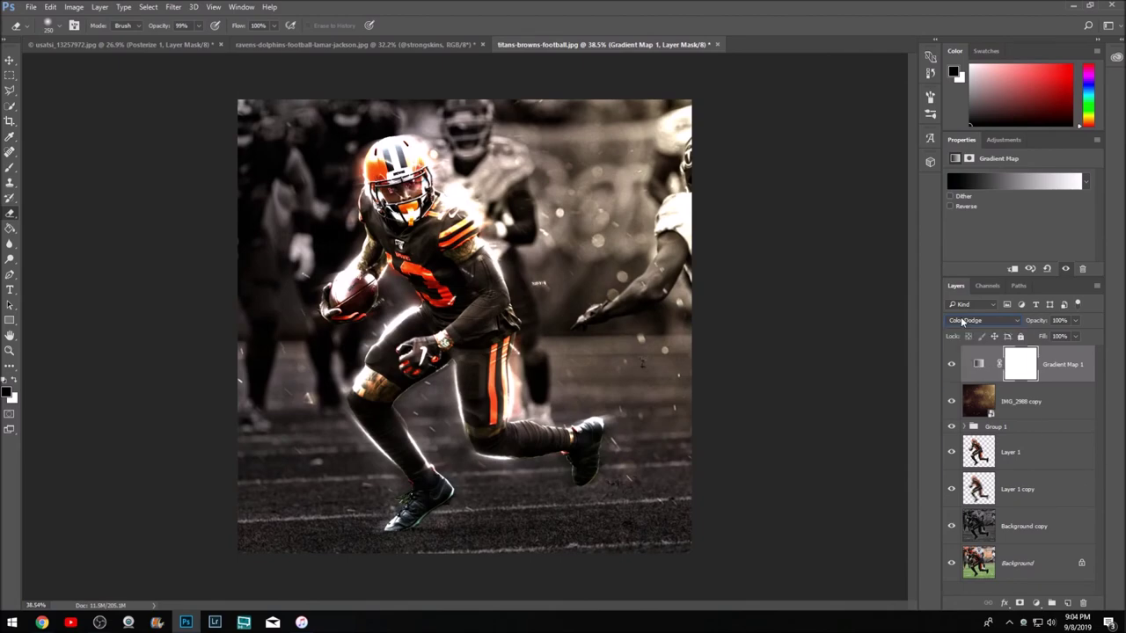
scroll(963, 318, "down", 4)
Set the Gradient Map 1 blend mode to Screen
left_click(963, 321)
scroll(975, 321, "down", 6)
scroll(975, 322, "down", 4)
scroll(975, 322, "down", 4)
left_click(976, 322)
scroll(969, 320, "down", 3)
scroll(970, 320, "down", 2)
scroll(969, 320, "down", 2)
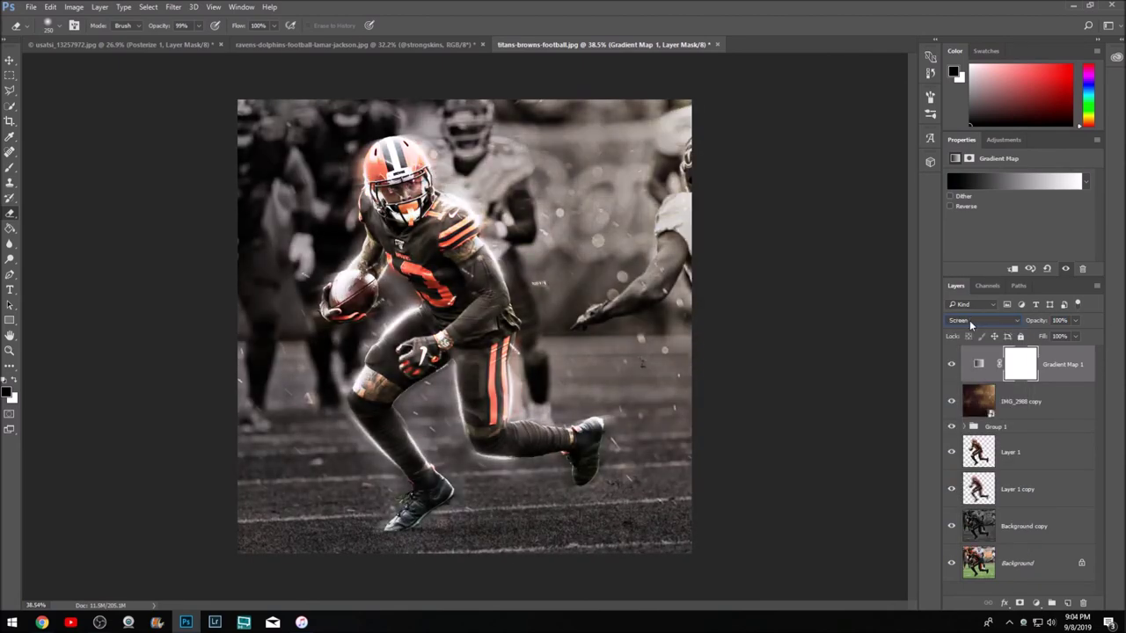
Add a Brightness/Contrast layer with Contrast 23 and motion-blur the Background copy by 30 pixels
left_click(1004, 139)
left_click(955, 174)
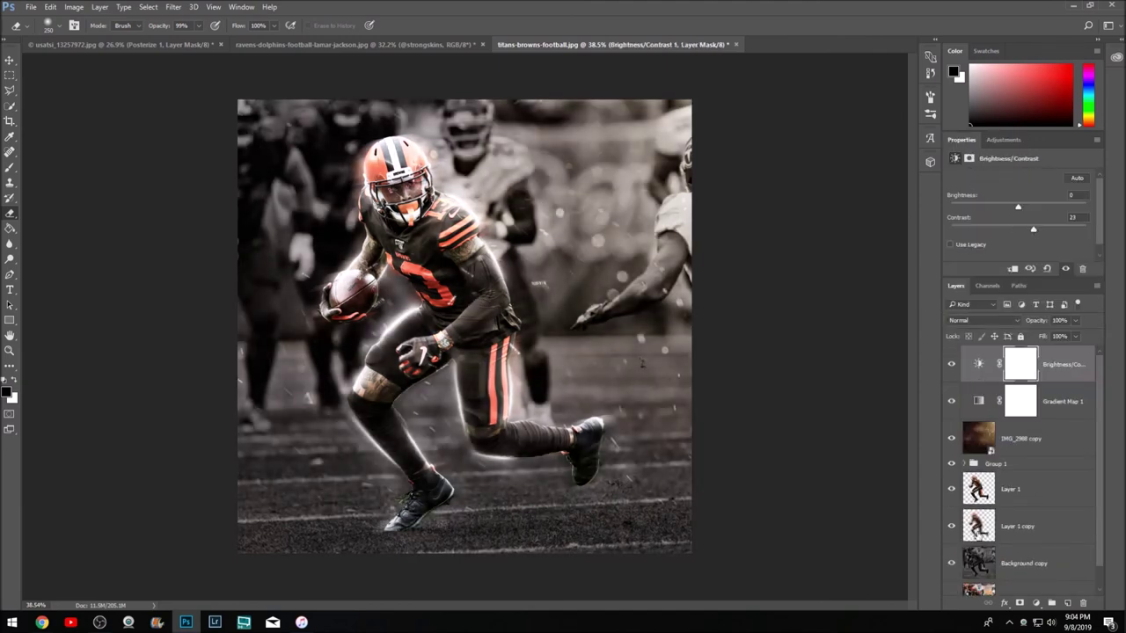
left_click(1023, 563)
left_click(173, 7)
left_click(378, 239)
left_click_drag(53, 346, 35, 346)
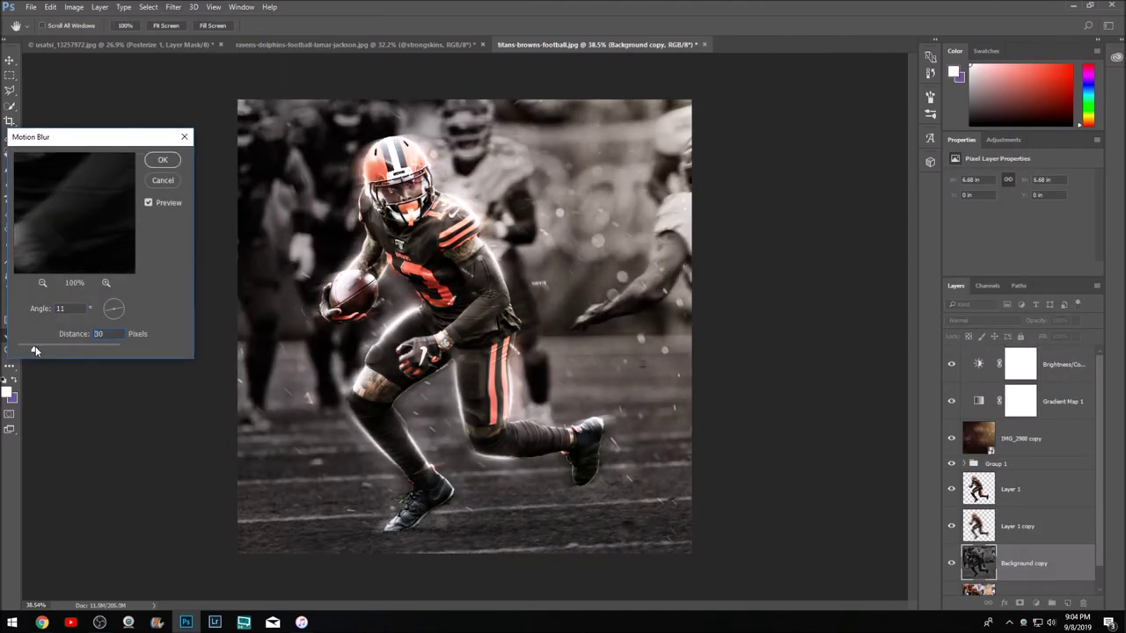
key("Return")
key("e")
left_click(1011, 489)
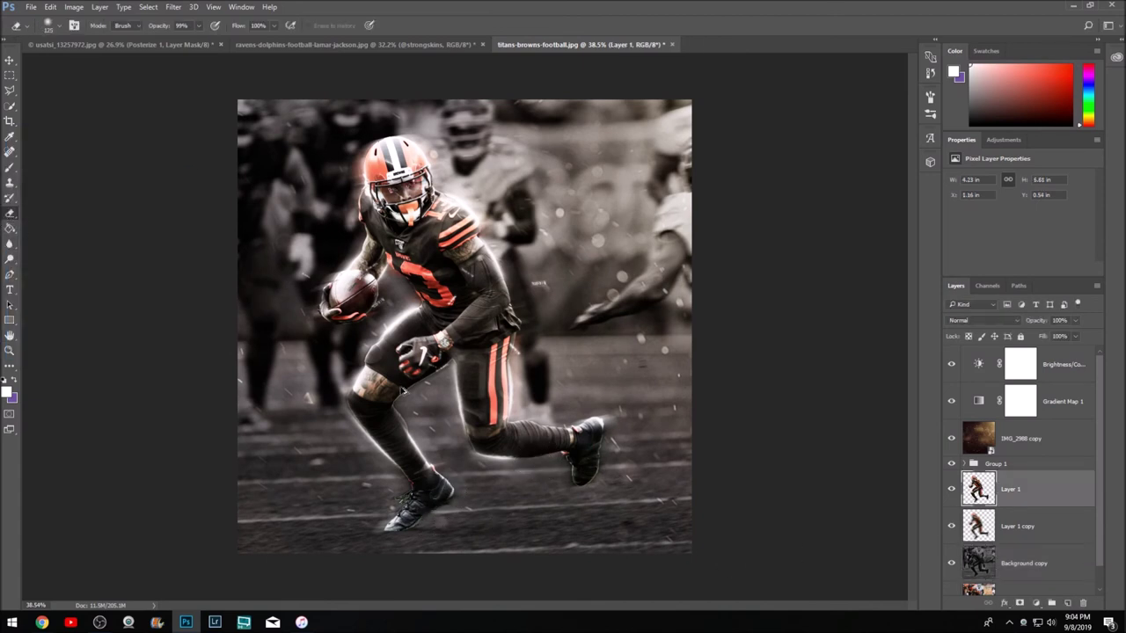
Make a hidden duplicate of the player cut-out layer
key("ctrl+j")
left_click(951, 489)
left_click(1011, 526)
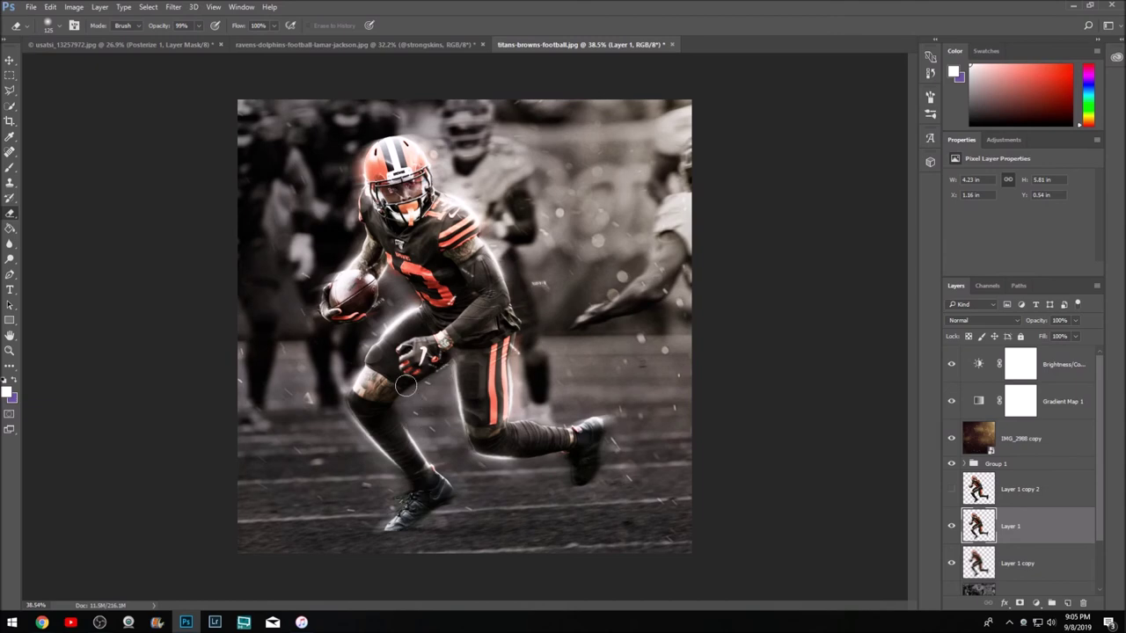
Create a new empty layer, trying and undoing a black fill
key("ctrl+shift+alt+n")
key("d")
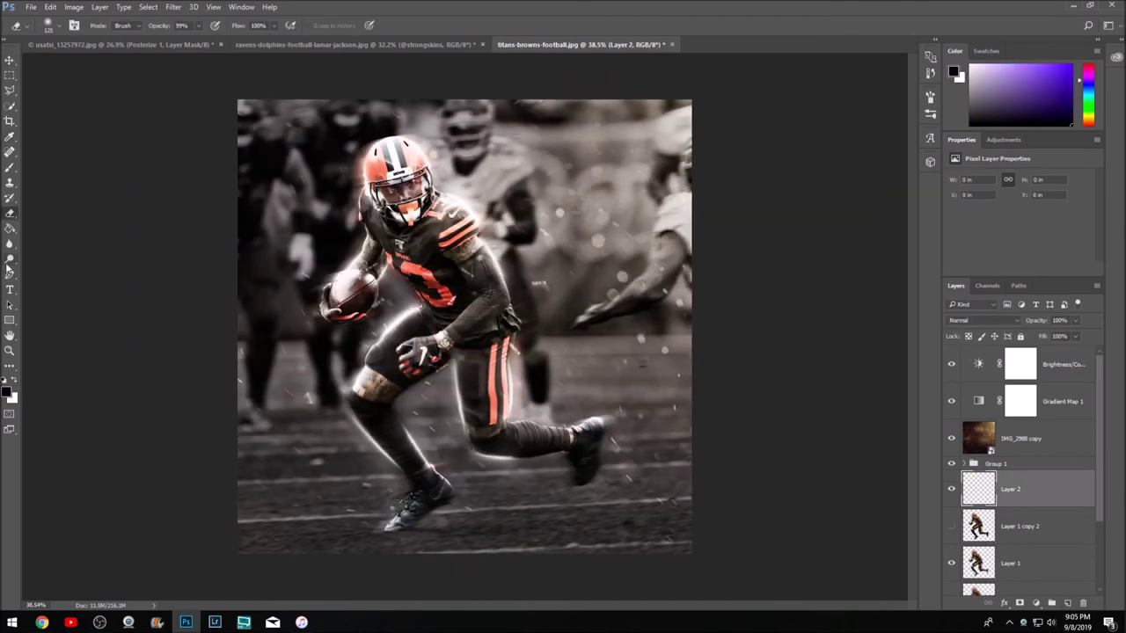
key("alt+BackSpace")
key("F5")
key("F5")
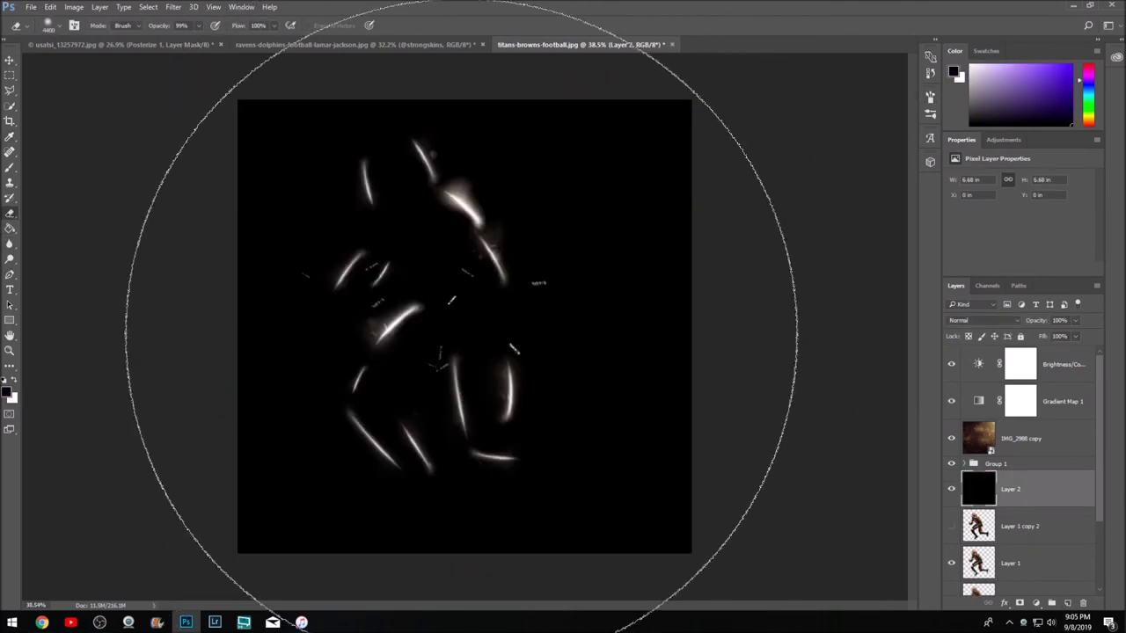
key("ctrl+z")
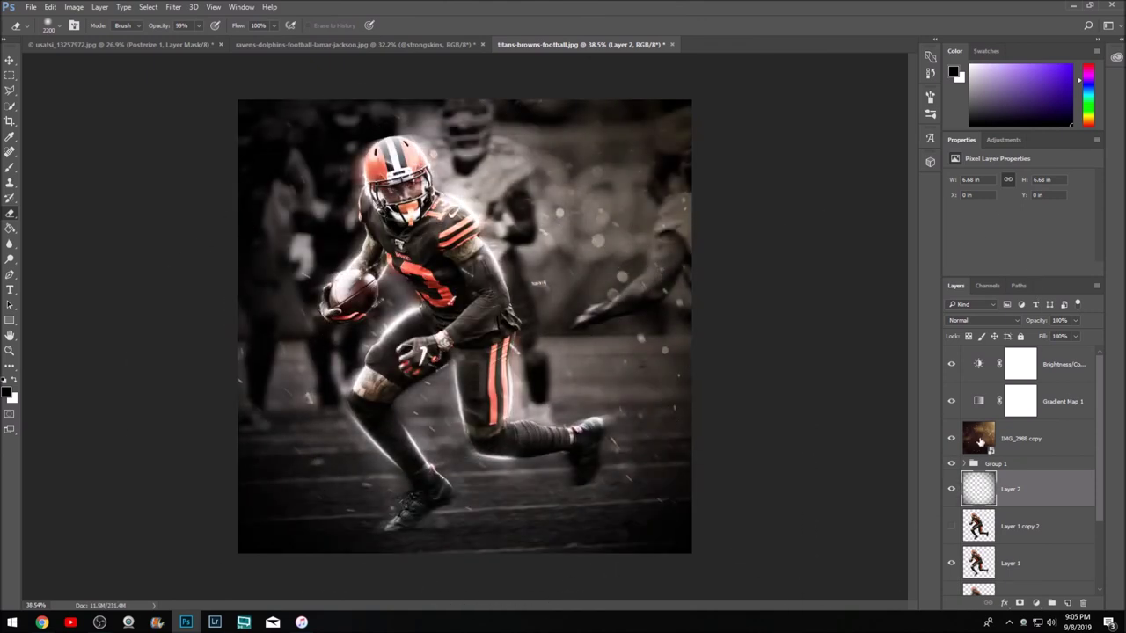
Add an Exposure adjustment at +0.41 and hide the IMG_1061 copy 9 streak
left_click(979, 370)
left_click_drag(1017, 207, 1020, 207)
left_click(963, 500)
scroll(1020, 439, "down", 2)
left_click(950, 500)
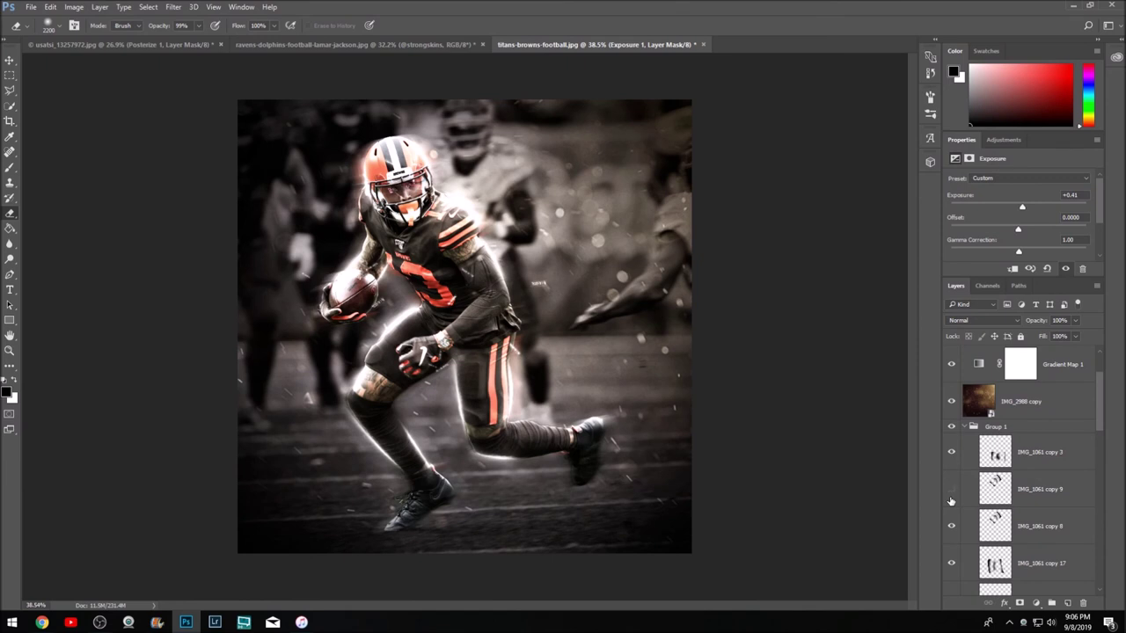
Work through streak layers IMG_1061 copy 17 to 13, making the copy 7 streak visible
scroll(1012, 492, "down", 3)
left_click(1042, 377)
key("bracketleft")
key("bracketleft")
key("bracketleft")
left_click(950, 414)
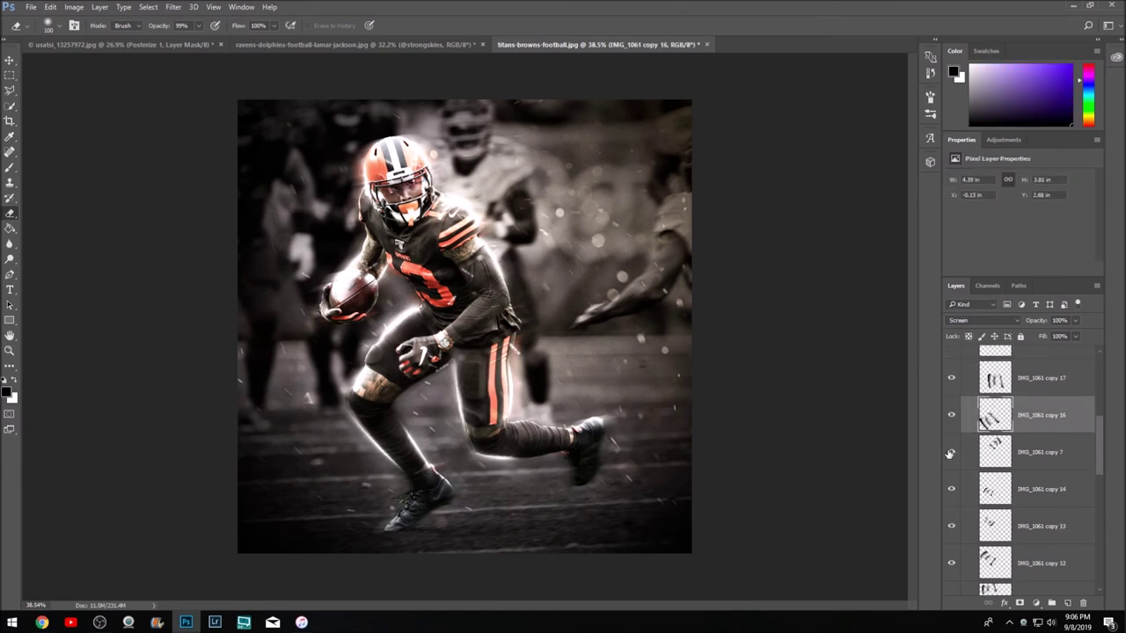
left_click(950, 453)
key("alt+bracketleft")
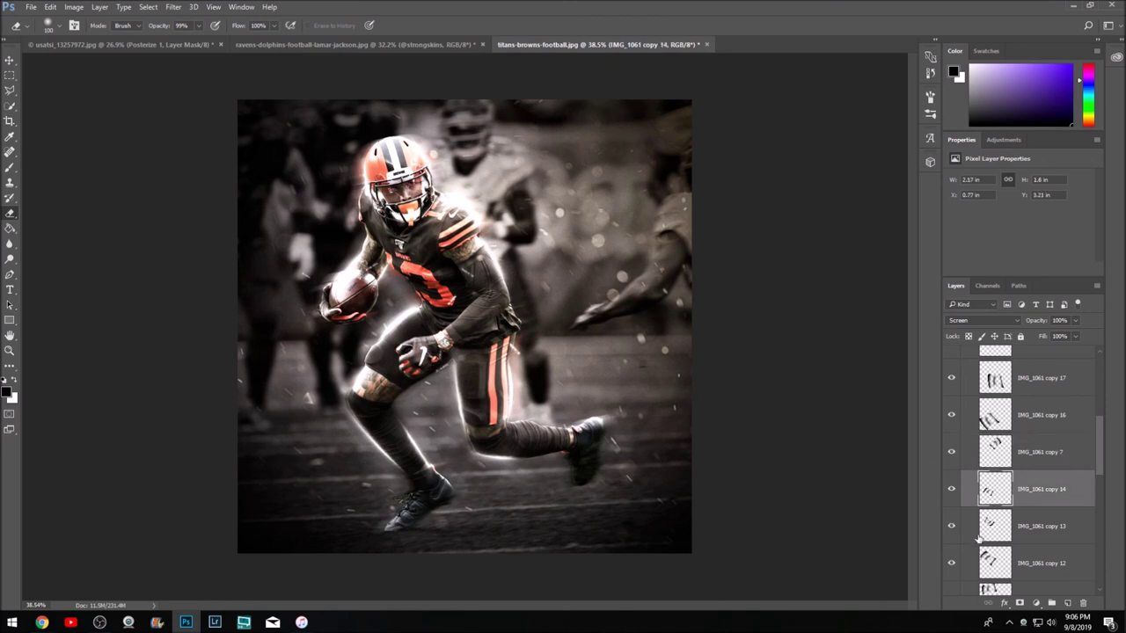
key("alt+bracketleft")
Show the IMG_1061 copy 12 streak again and step through copies 10, 6, 5 and 15
scroll(946, 504, "down", 3)
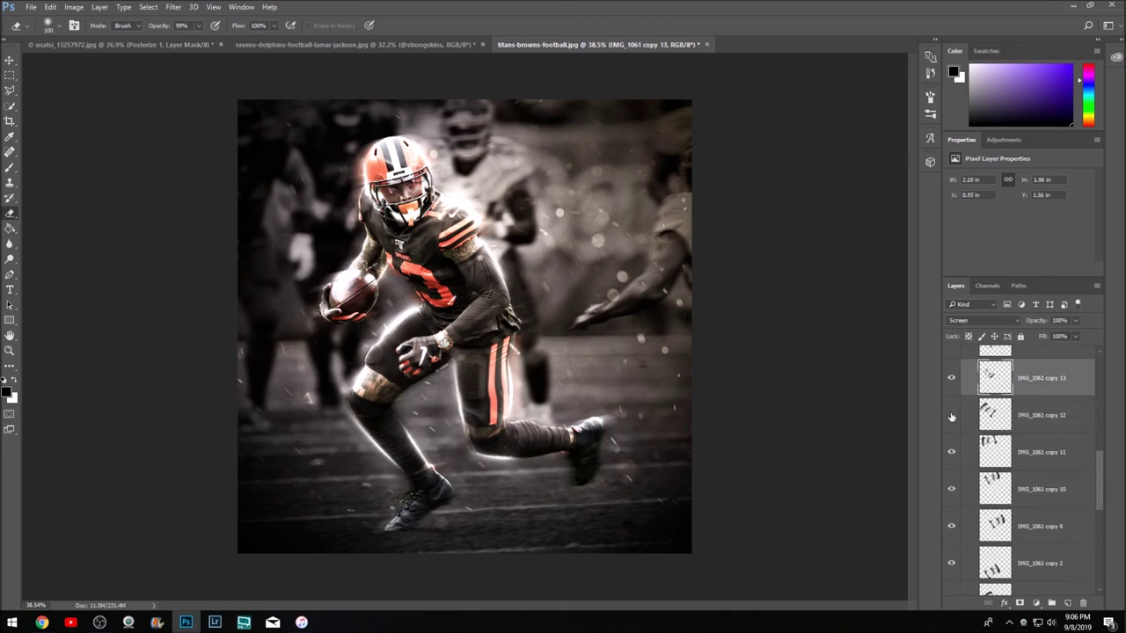
left_click(951, 415)
key("alt+bracketleft")
key("alt+bracketleft")
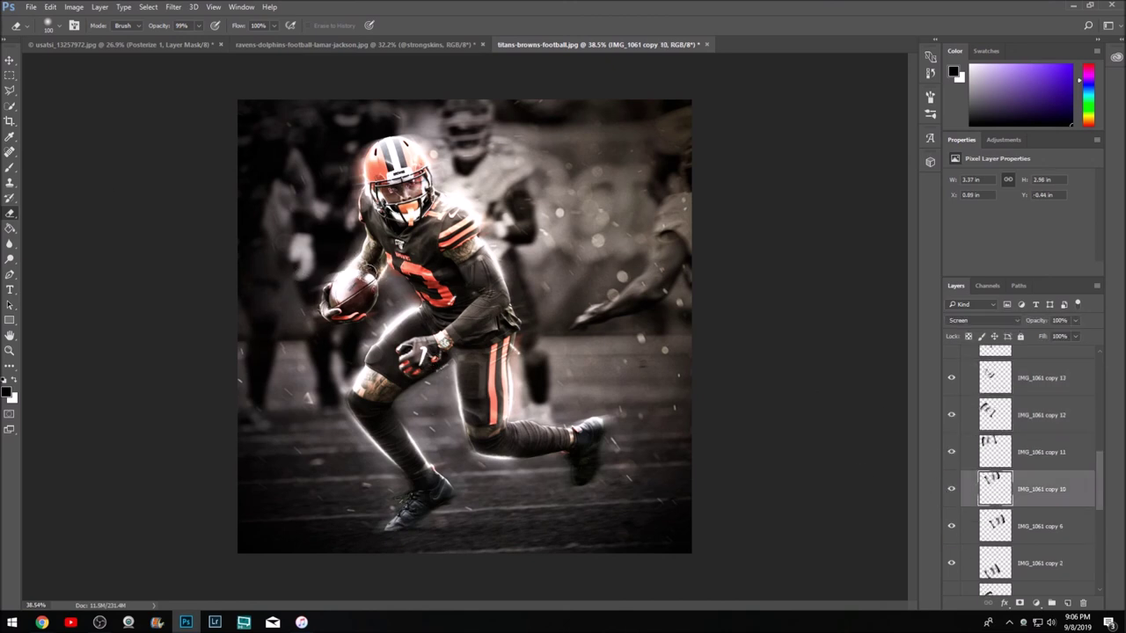
scroll(959, 458, "down", 3)
key("alt+bracketleft")
key("alt+bracketleft")
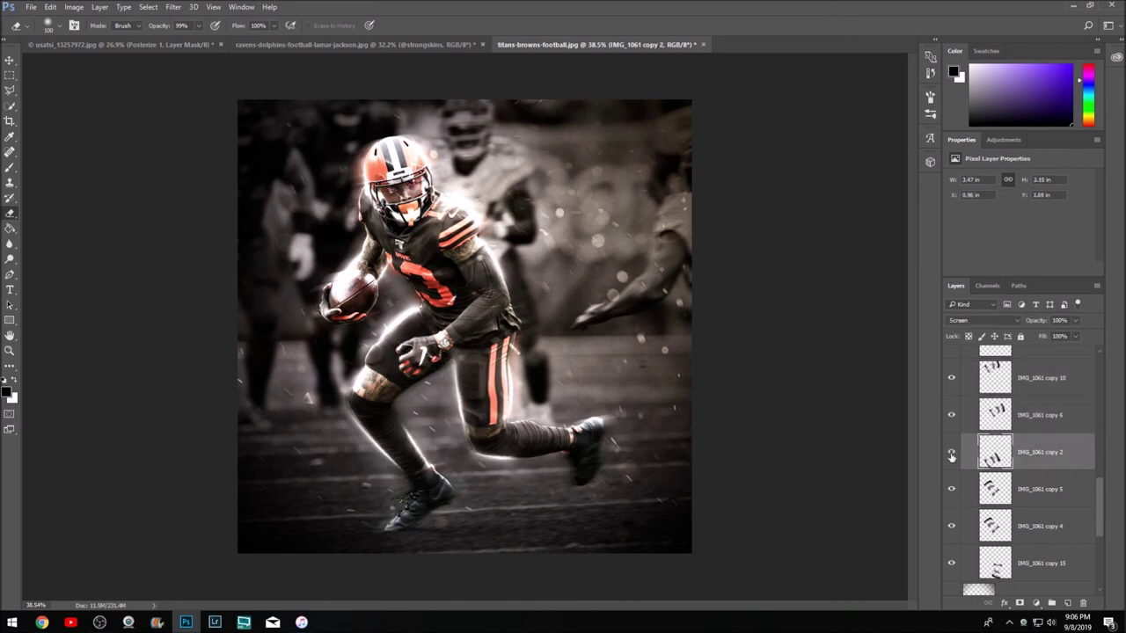
key("alt+bracketleft")
key("alt+bracketleft")
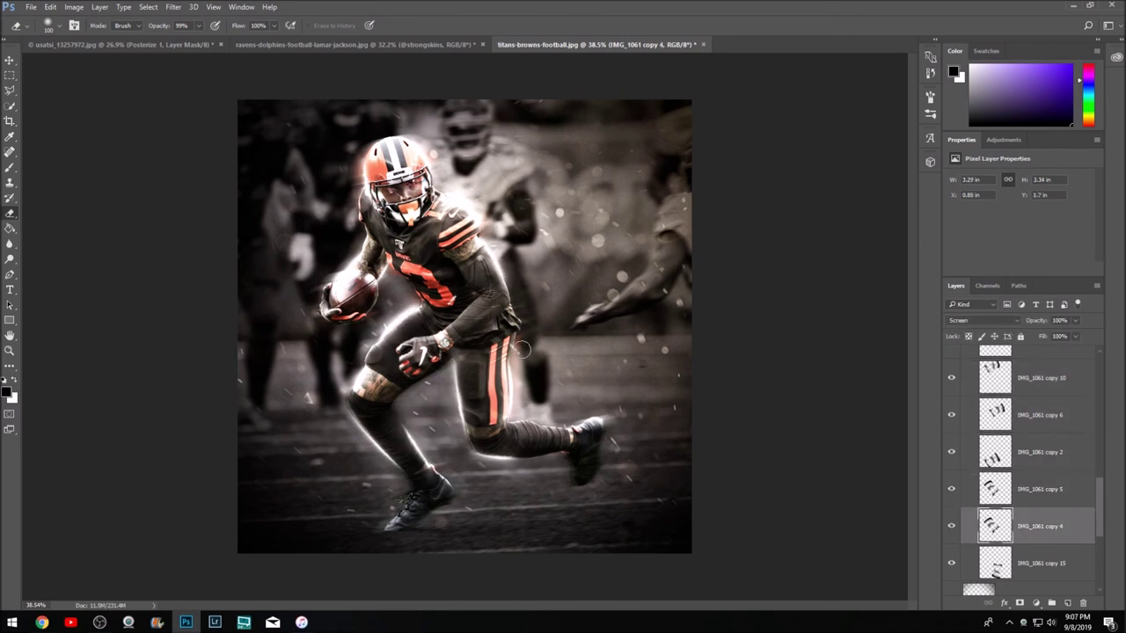
key("alt+bracketleft")
scroll(955, 486, "up", 5)
scroll(955, 486, "up", 1)
Add a white text layer in Group 1 with the creator's handle as the signature
left_click(1002, 501)
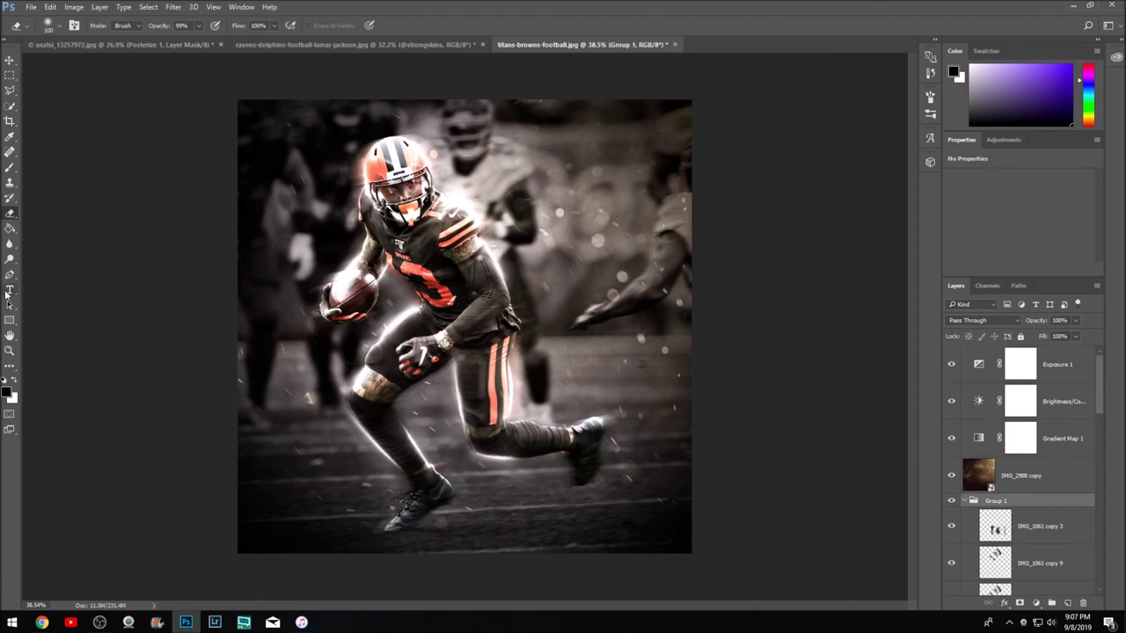
key("t")
key("x")
left_click_drag(297, 332, 572, 421)
type("@STRONGS")
key("BackSpace")
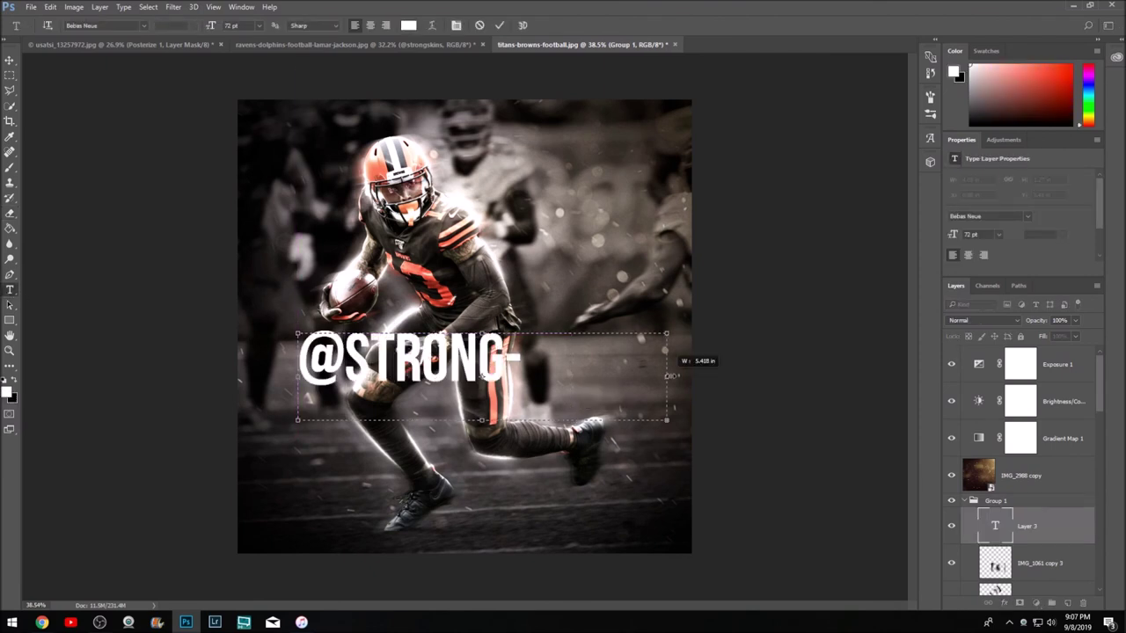
type("SKINS")
Scale the signature to about 27% and place it in the bottom-left corner
key("ctrl+t")
mouse_move(691, 390)
left_mouse_down()
mouse_move(383, 418)
mouse_move(325, 542)
mouse_move(300, 556)
left_mouse_up()
key("Return")
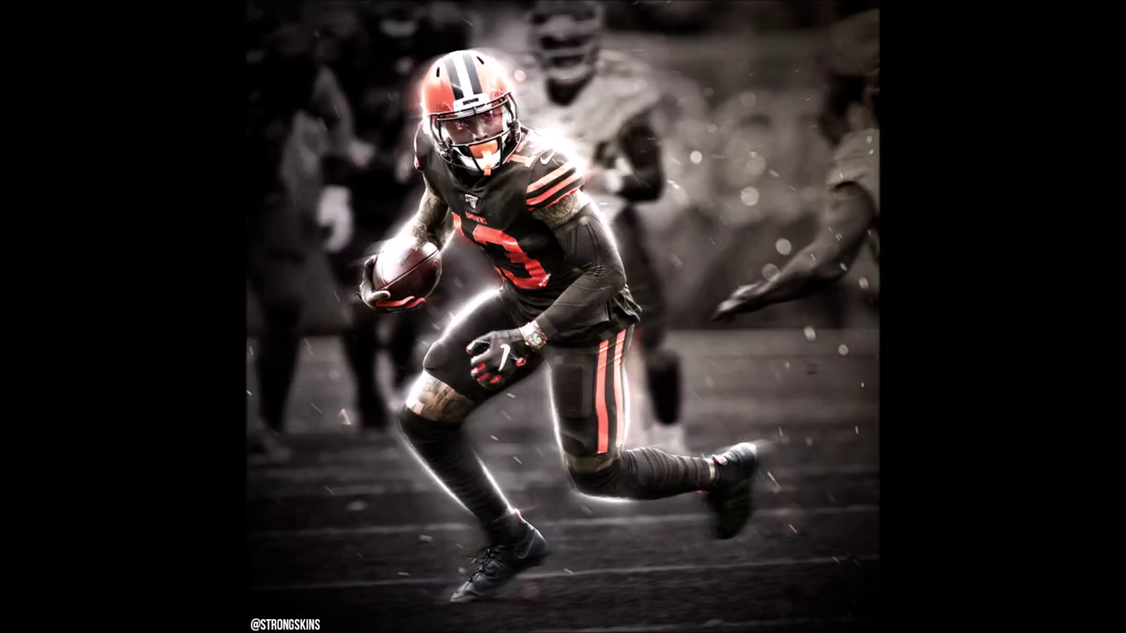